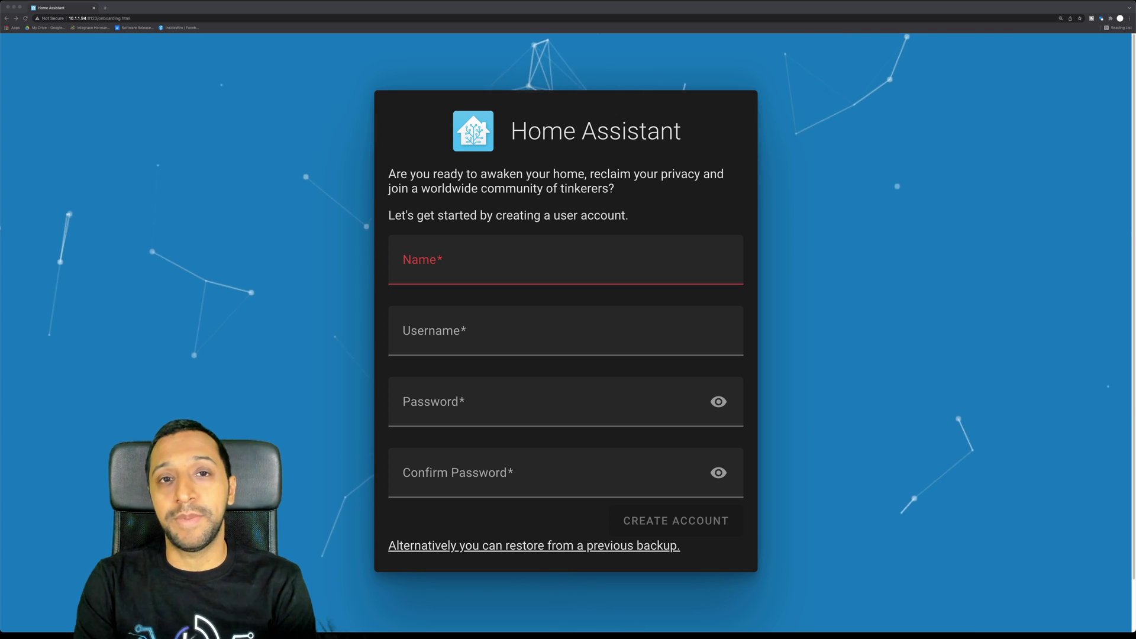
Step: Create the first user account named Home with a confirmed password
click(504, 272)
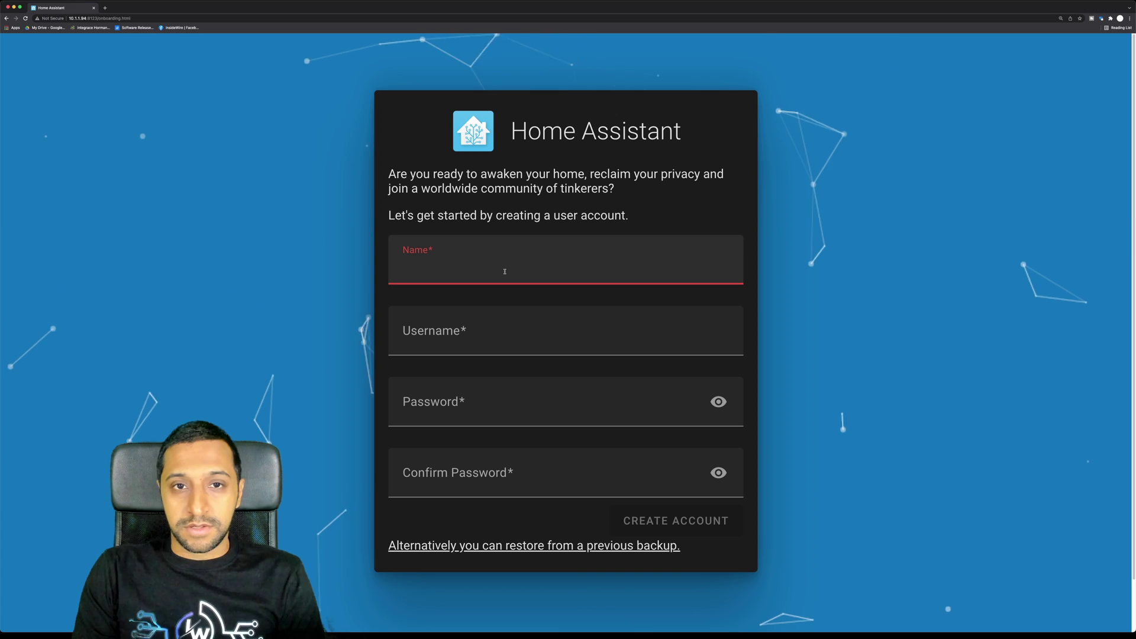
text(H)
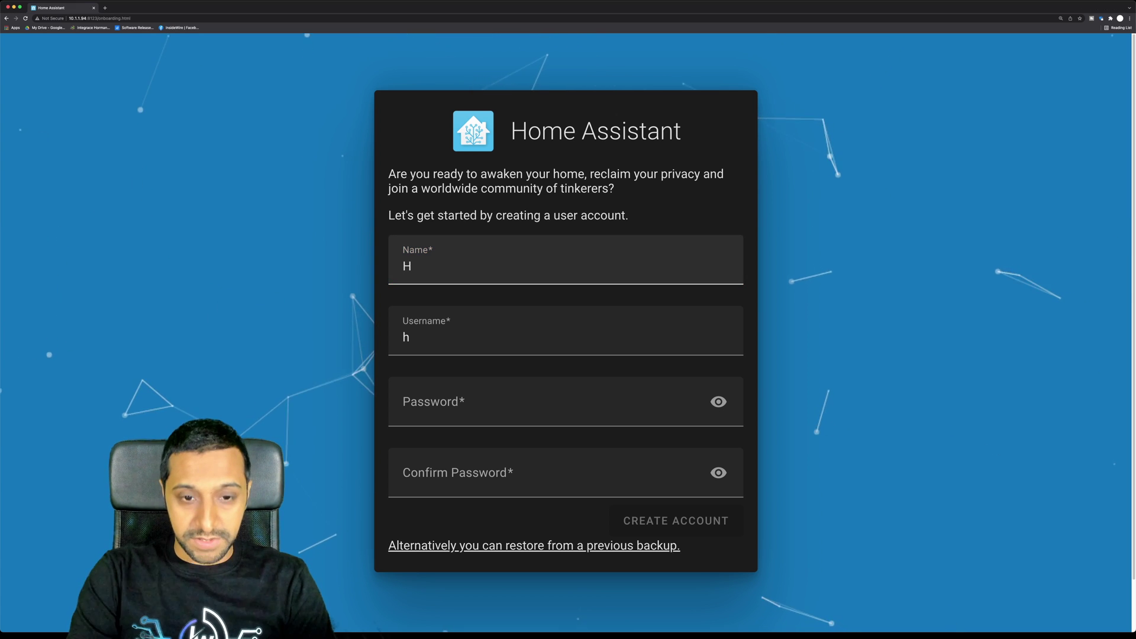
text(ome)
click(462, 407)
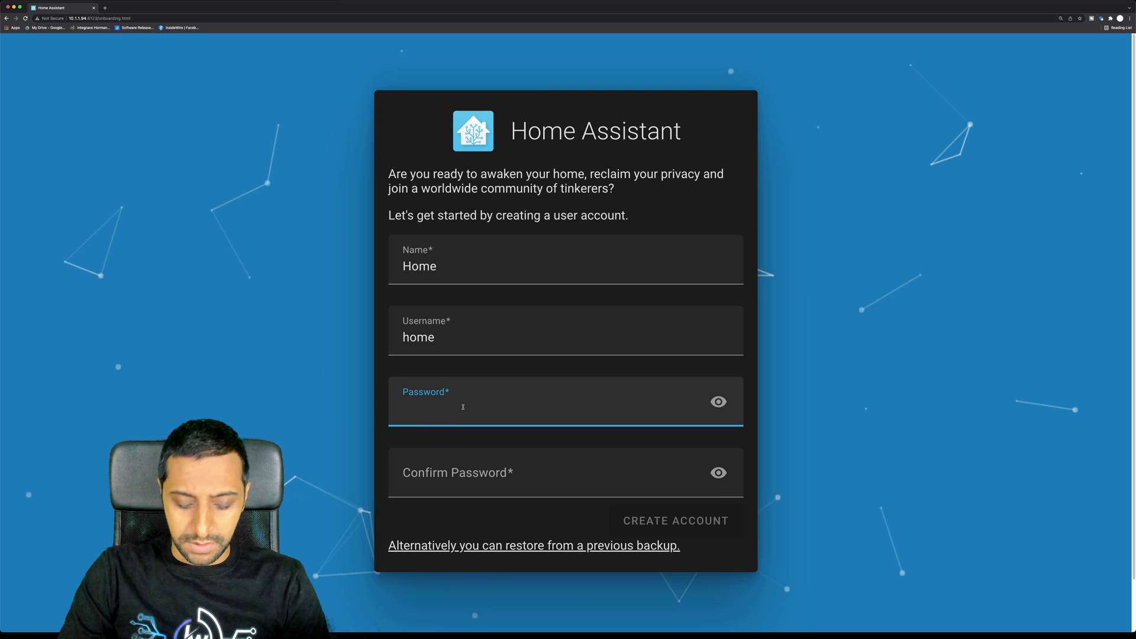
text(*)
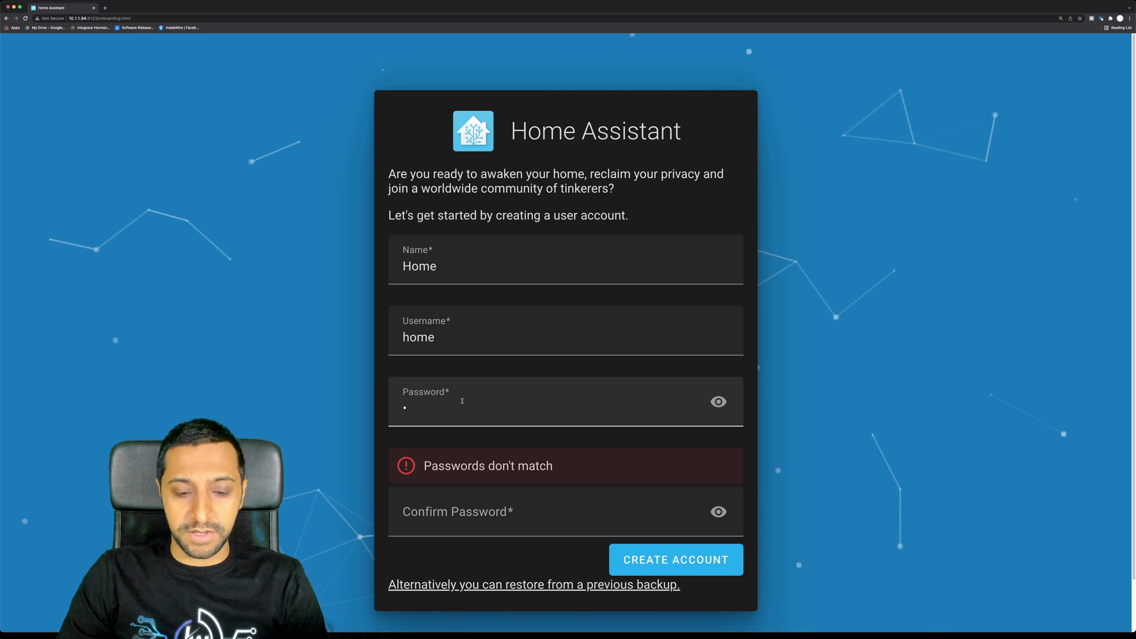
text(*******)
key(Tab)
text(*******)
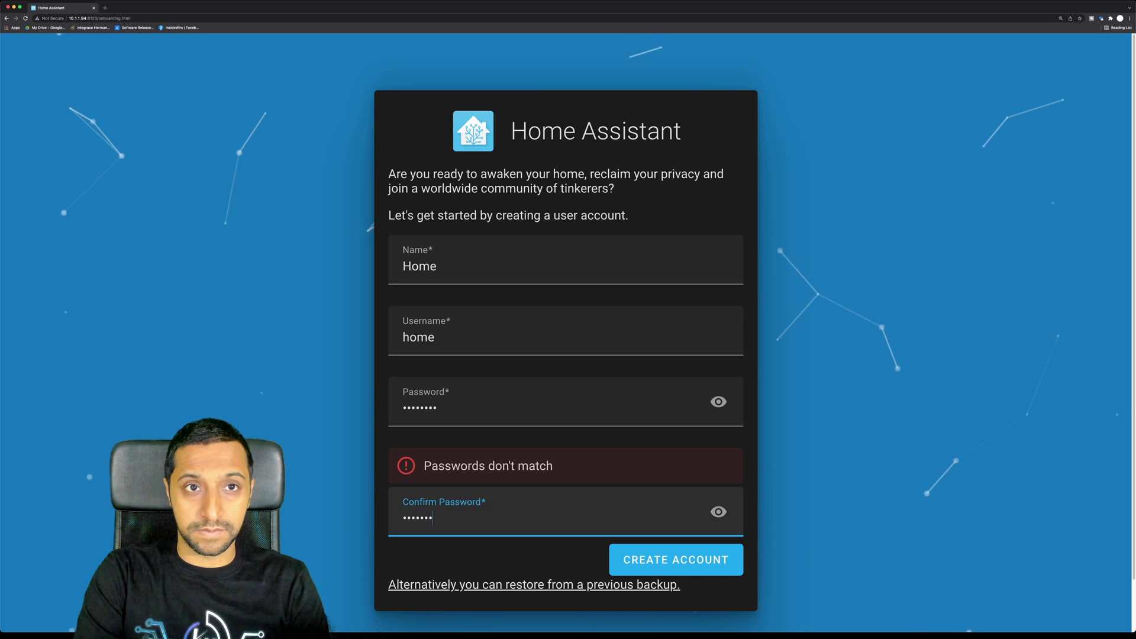
text(*)
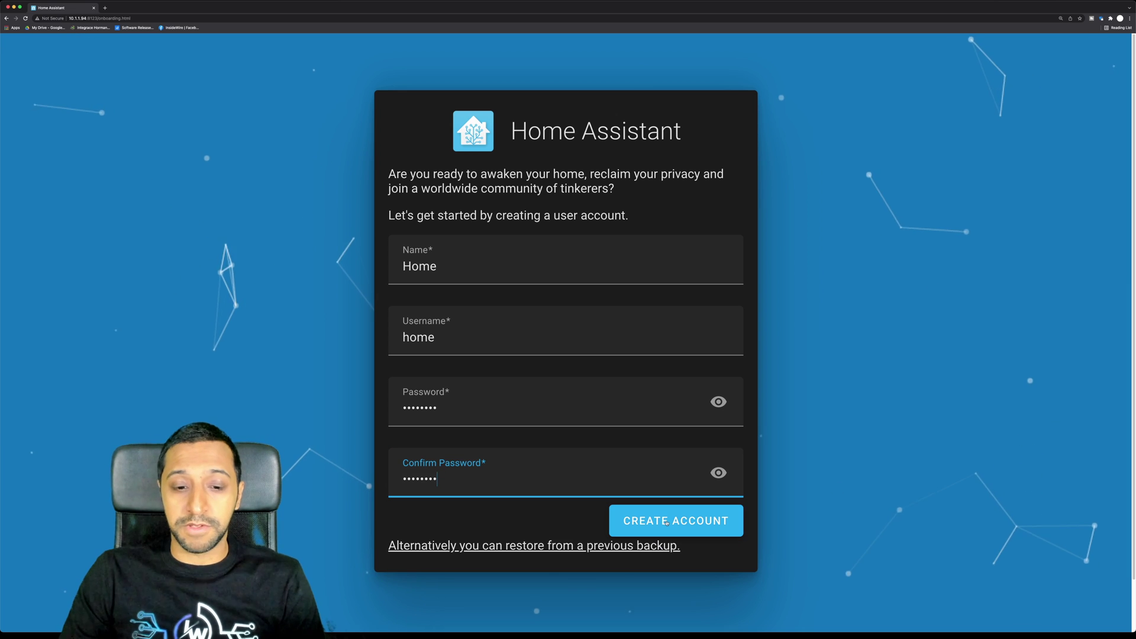
click(667, 522)
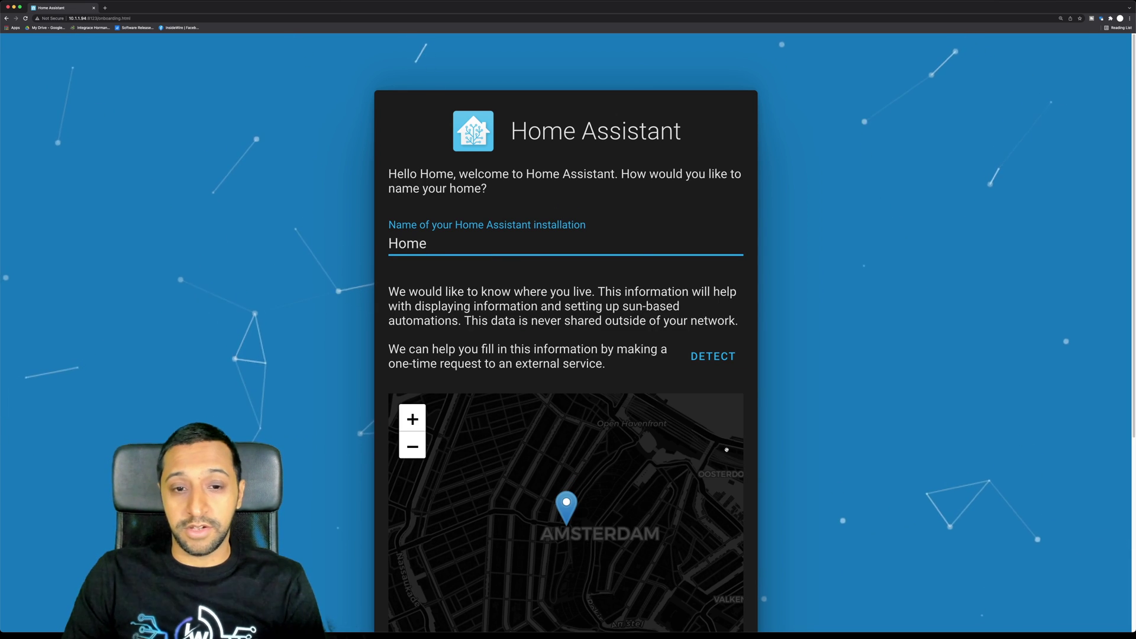
Step: Keep the default location settings and continue past the analytics choices
scroll(726, 451, down, 3)
scroll(782, 471, down, 5)
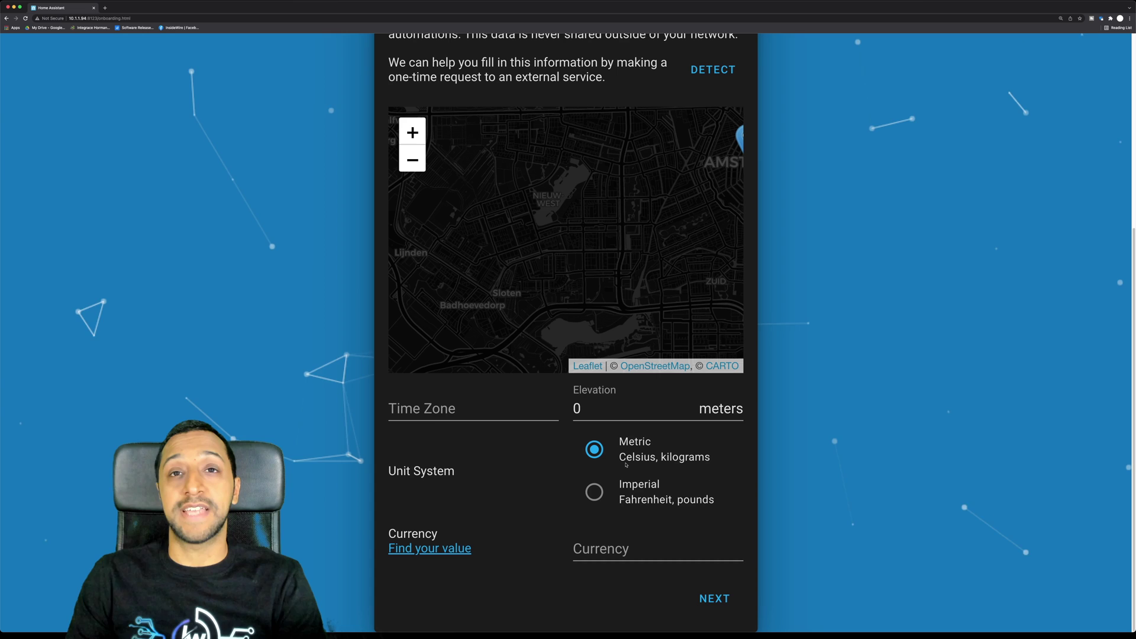
click(715, 598)
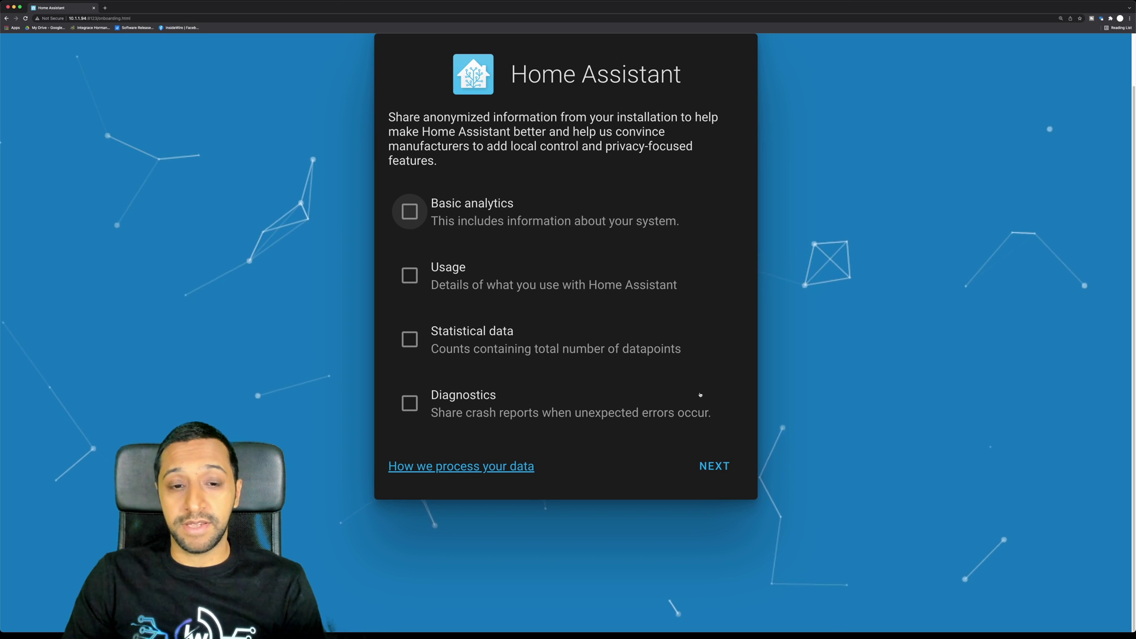
click(709, 465)
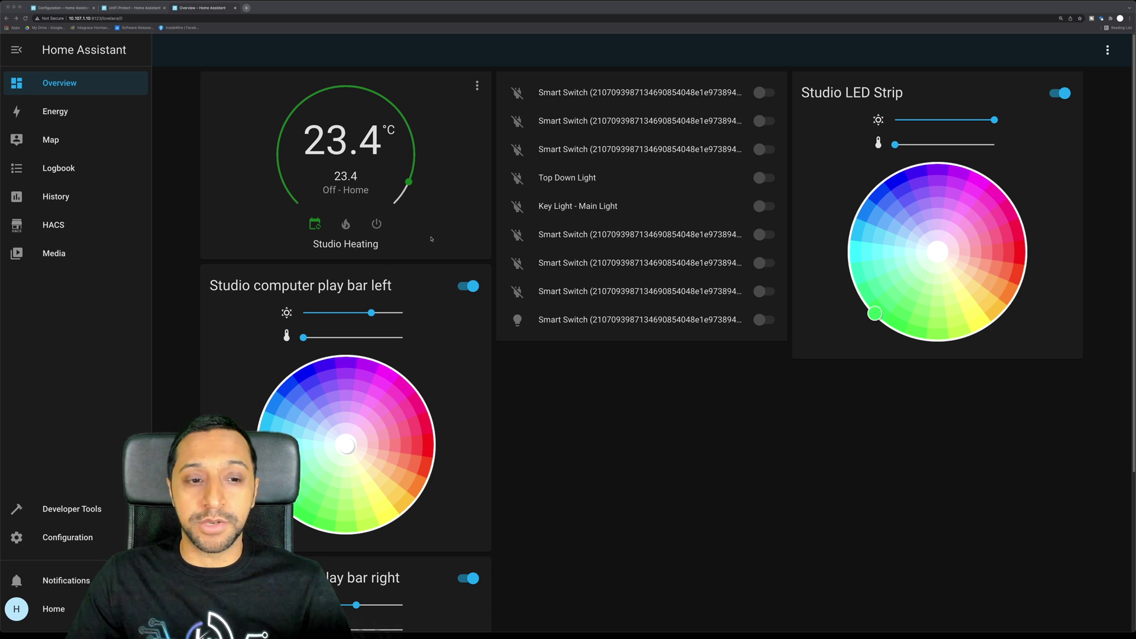
Step: Switch the Studio computer play bar left off and back on from Overview
click(465, 288)
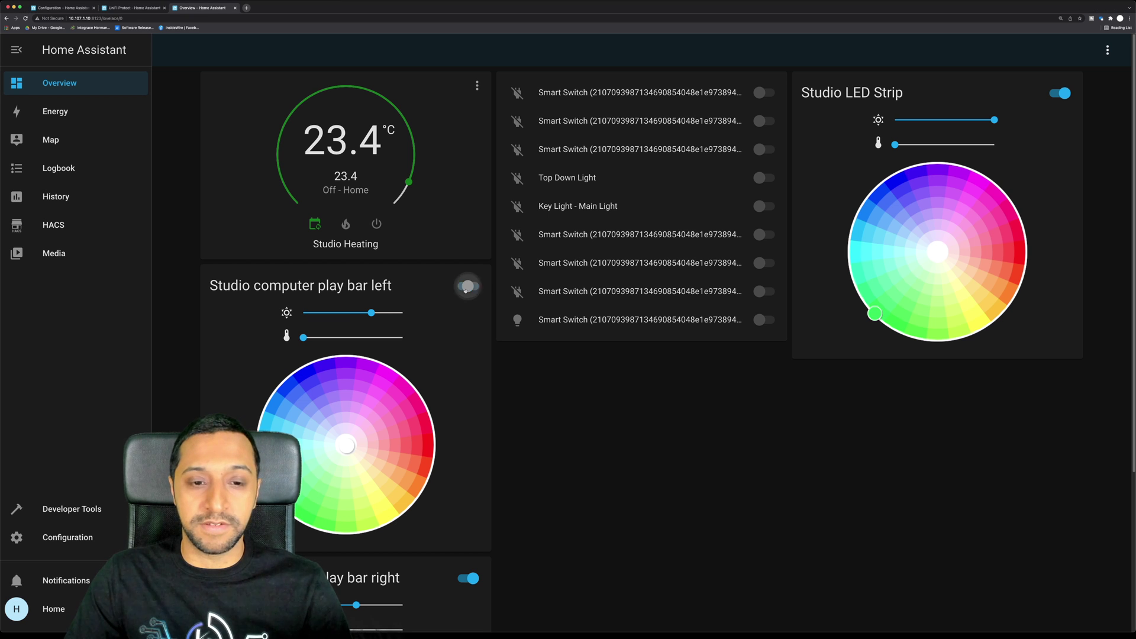
click(467, 286)
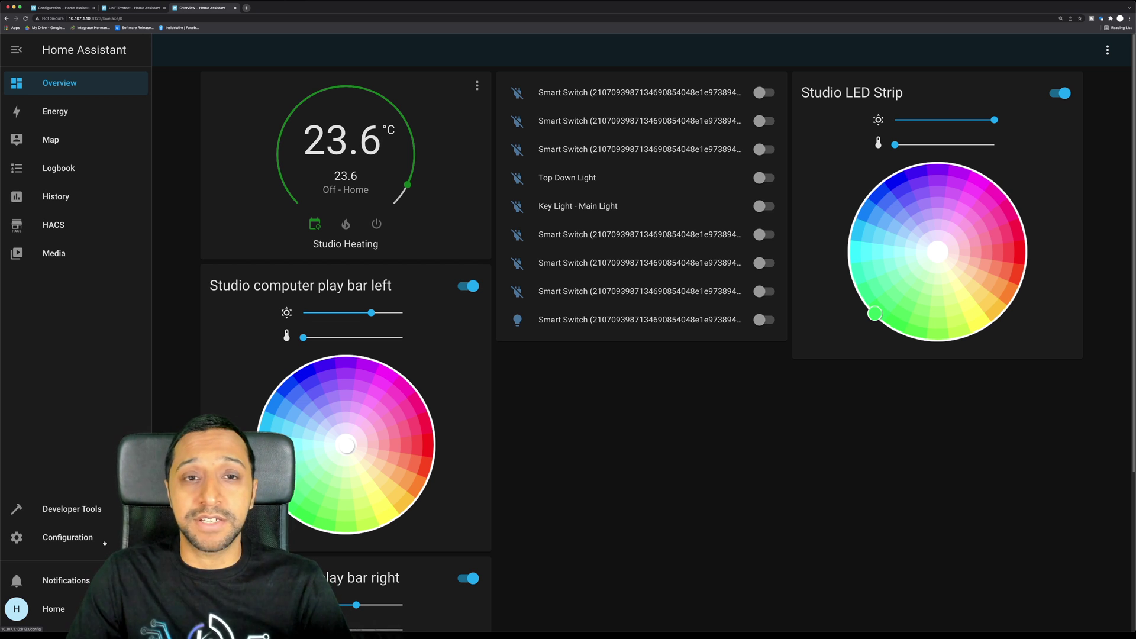
Step: Search 'unifi' in Devices & Services and start a UniFi Protect integration
click(80, 540)
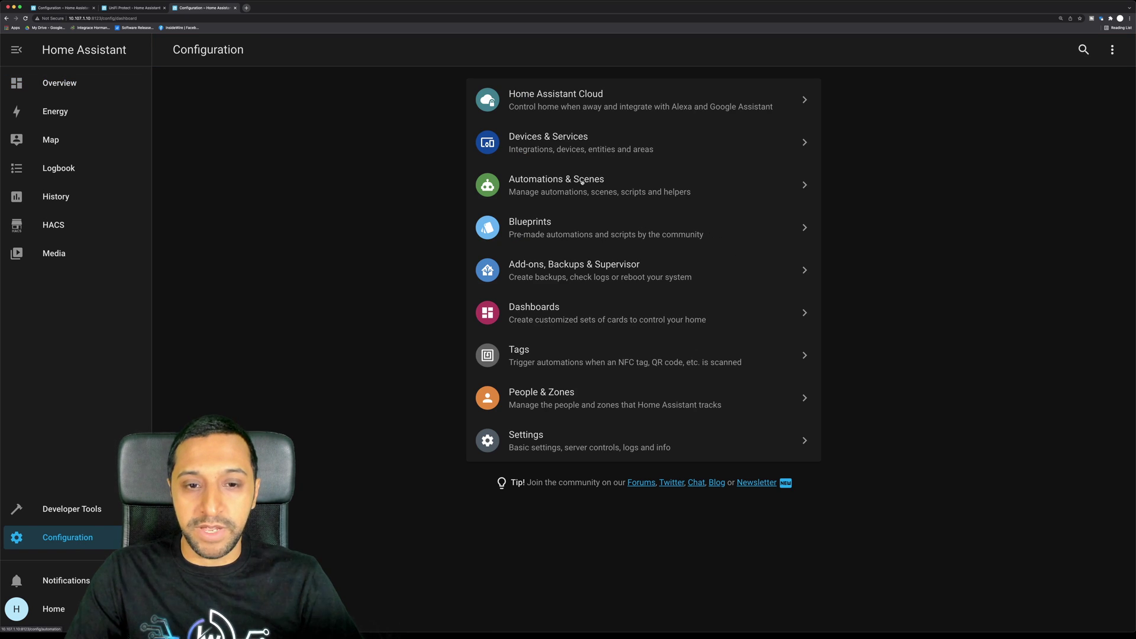
click(592, 152)
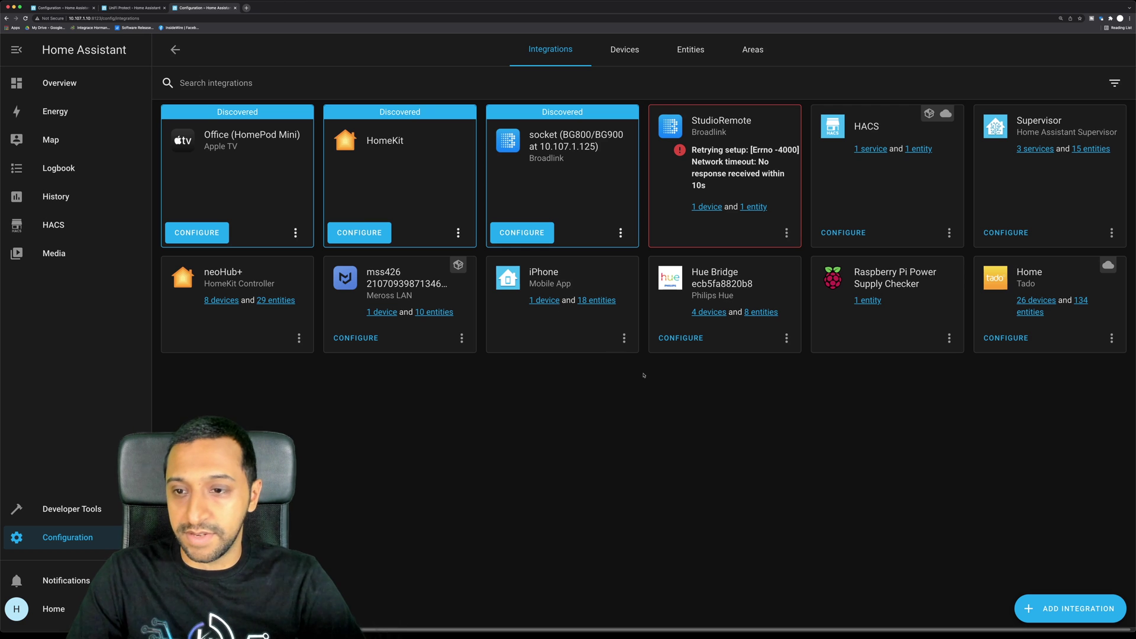
click(1034, 606)
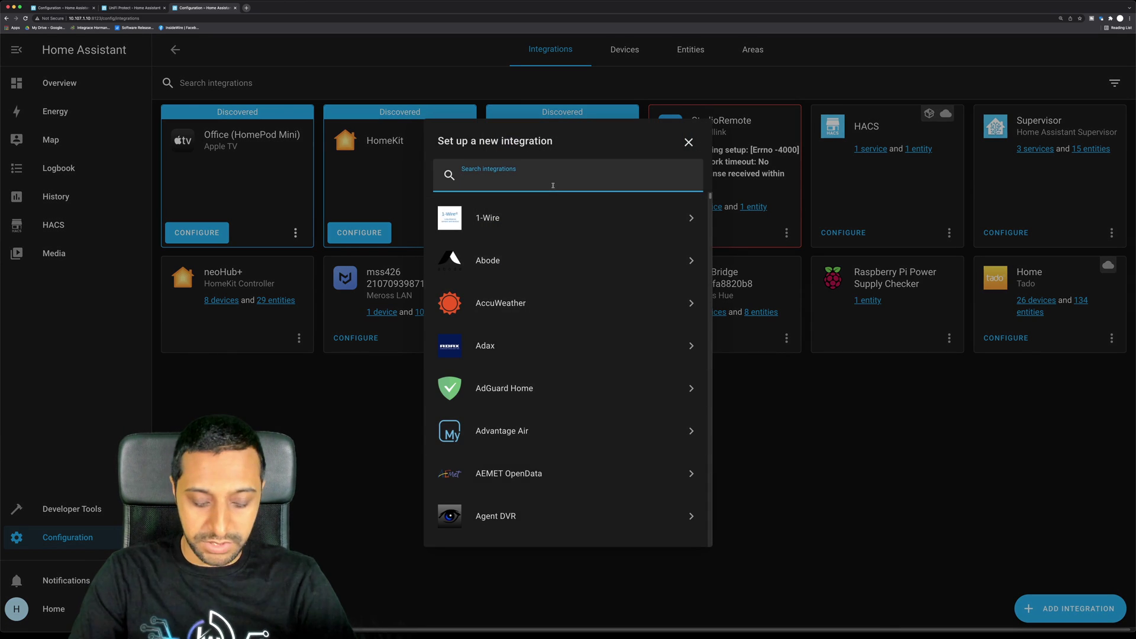
text(unifi)
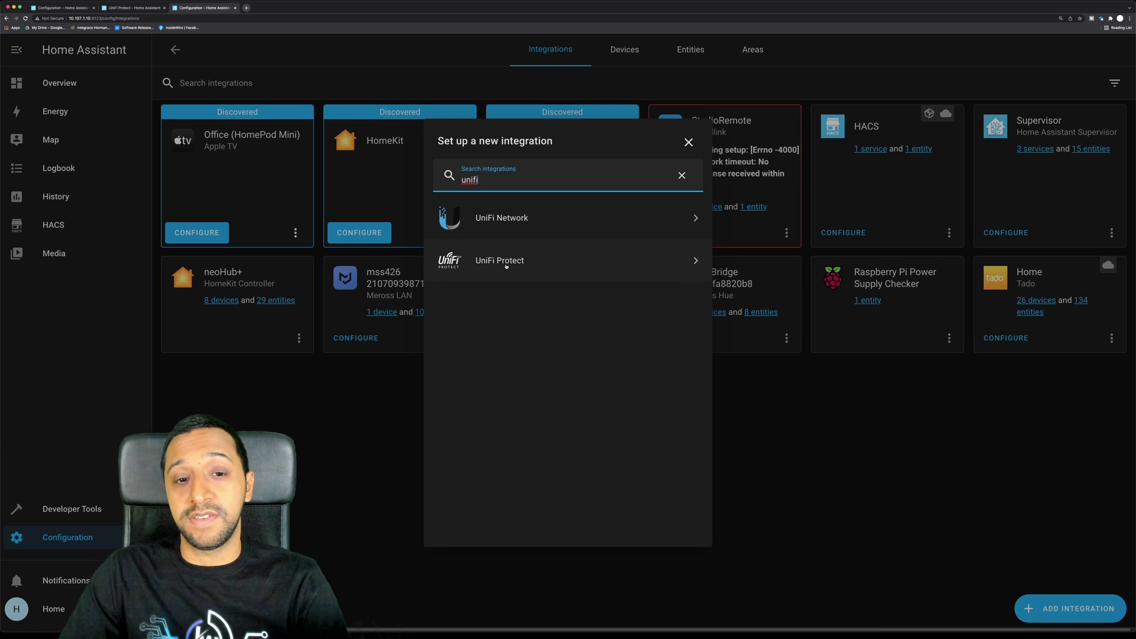
click(507, 264)
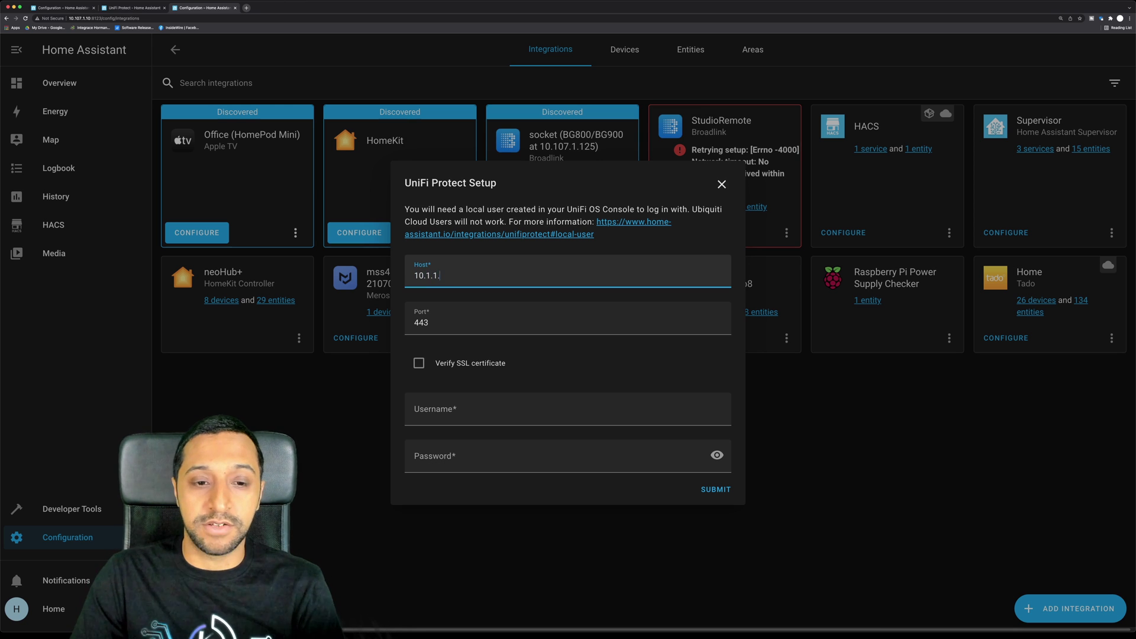
Step: Enter host 10.1.1.1, port 443 and the local username in the setup form
key(BackSpace)
key(Tab)
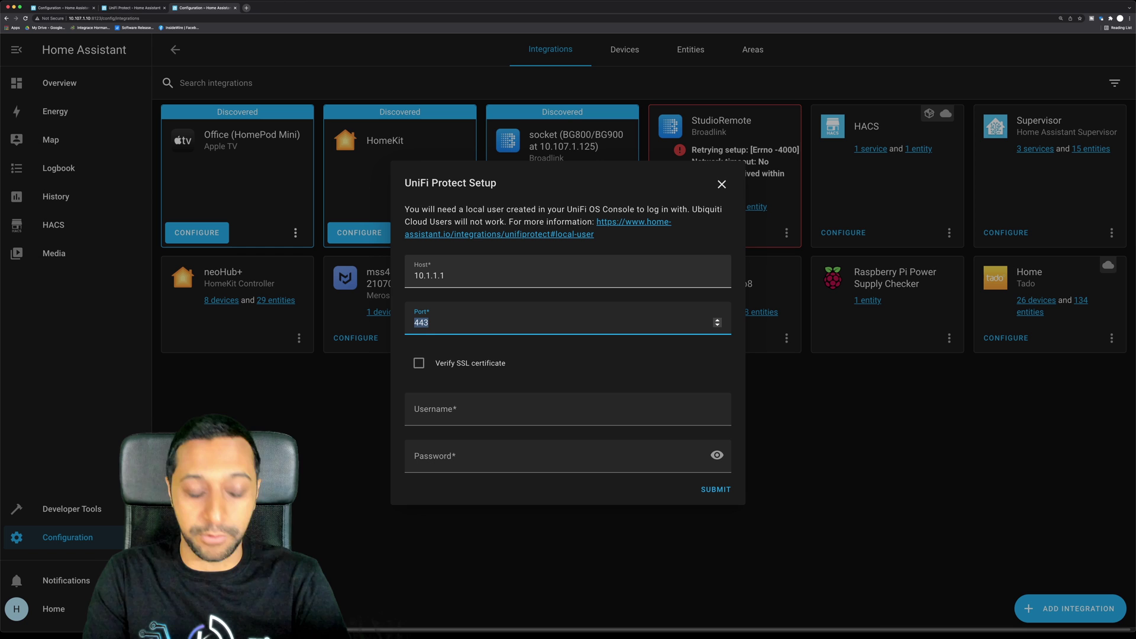
key(Tab)
key(Tab)
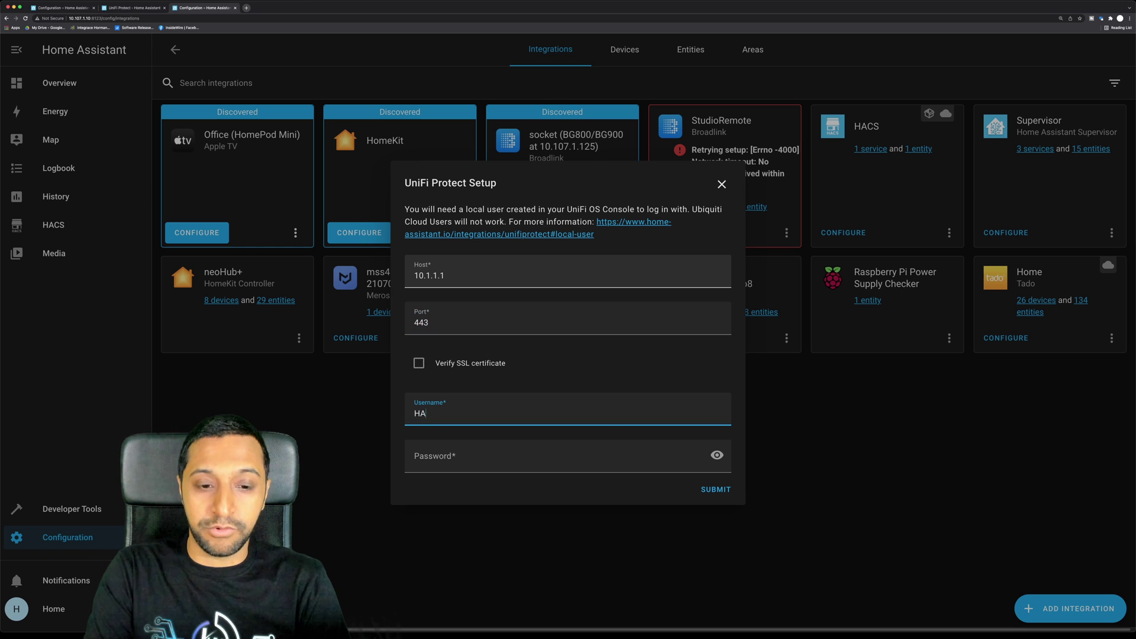
key(Tab)
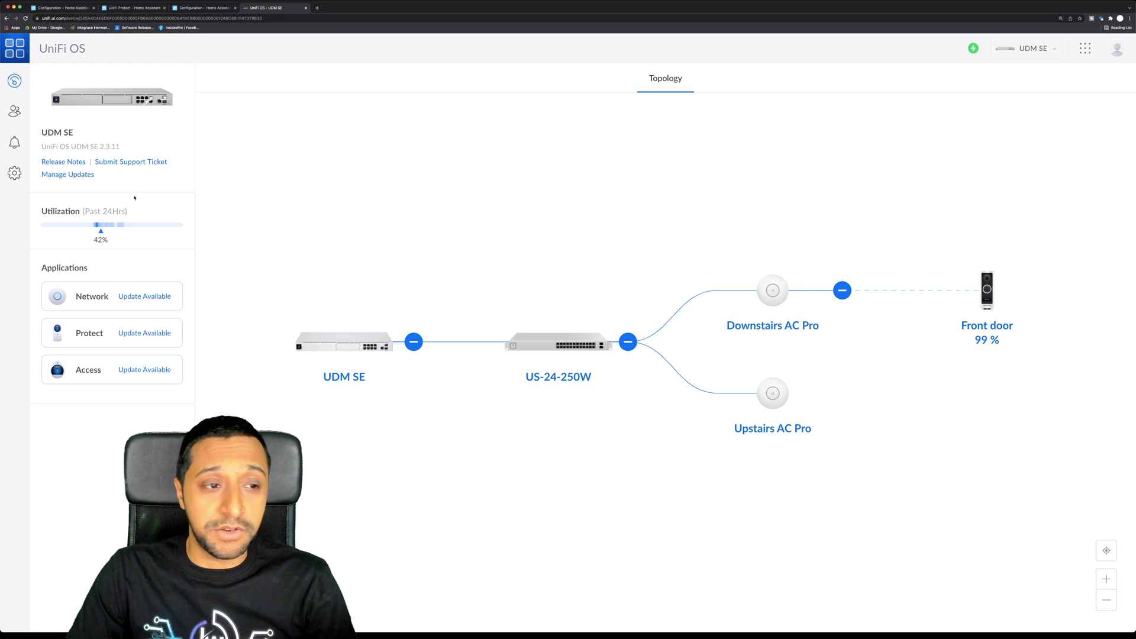
Step: Check the Home Assistant local user's profile and application permissions in UniFi OS
click(15, 111)
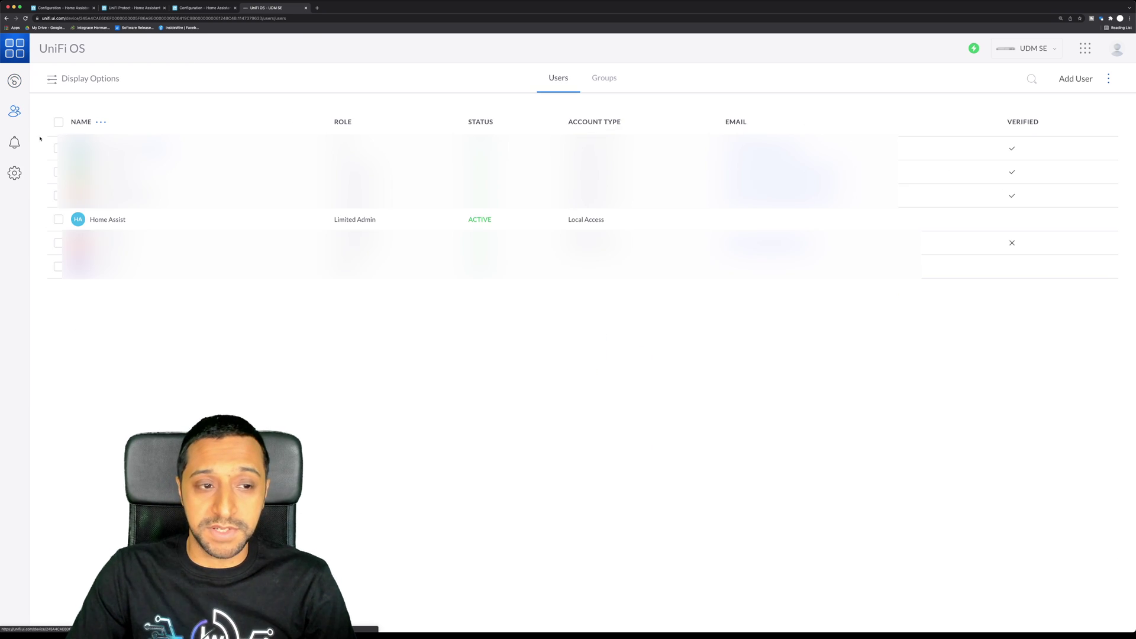
click(142, 226)
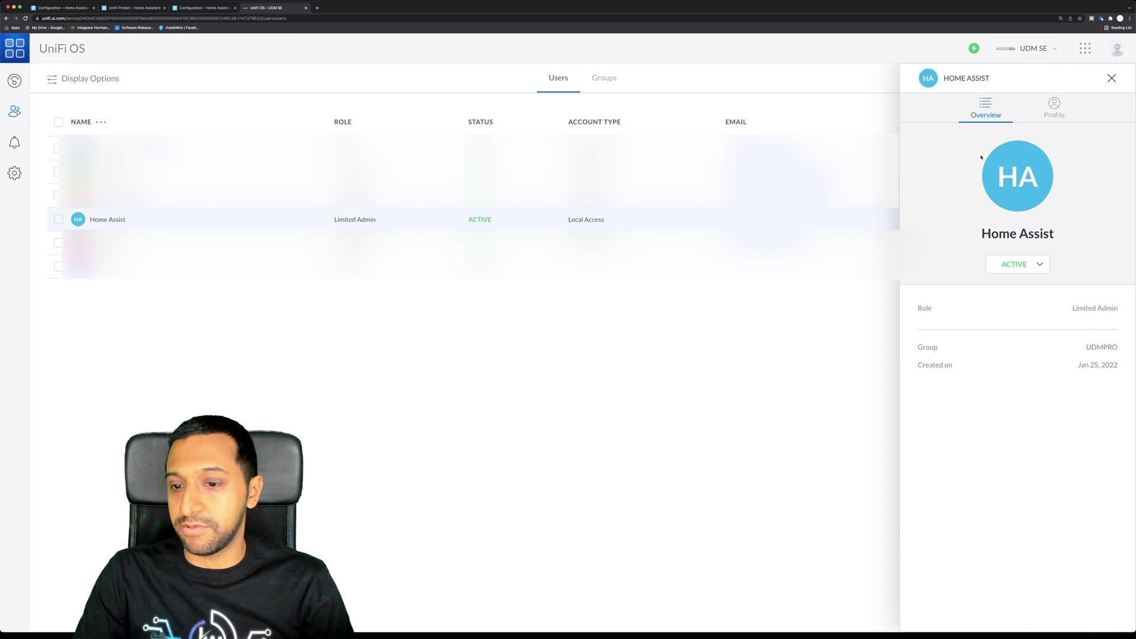
click(1045, 116)
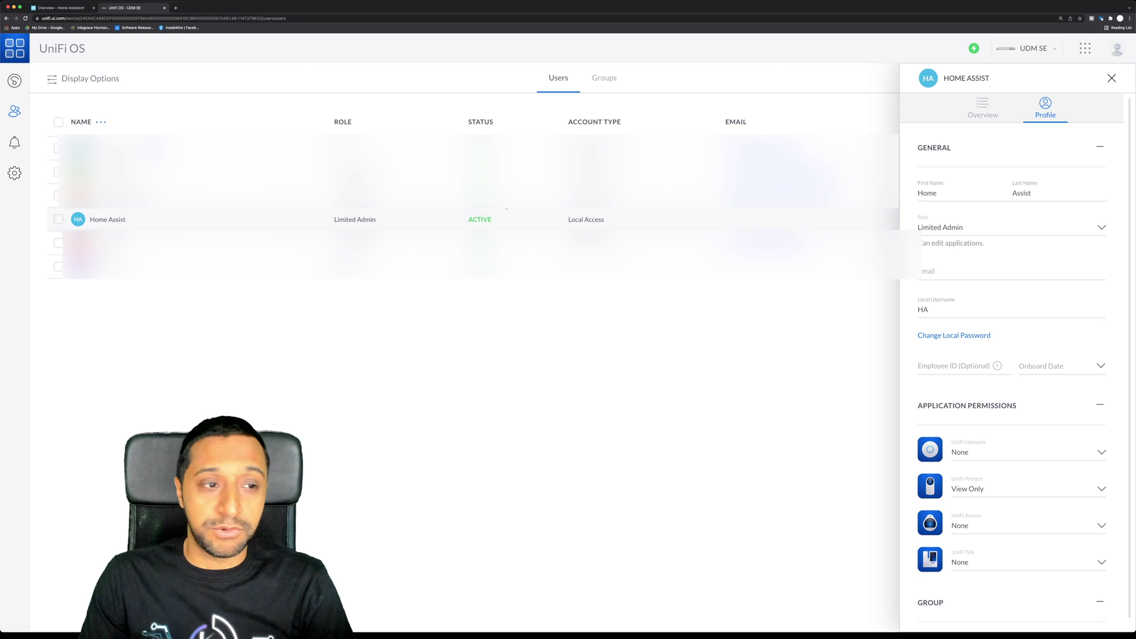
click(14, 81)
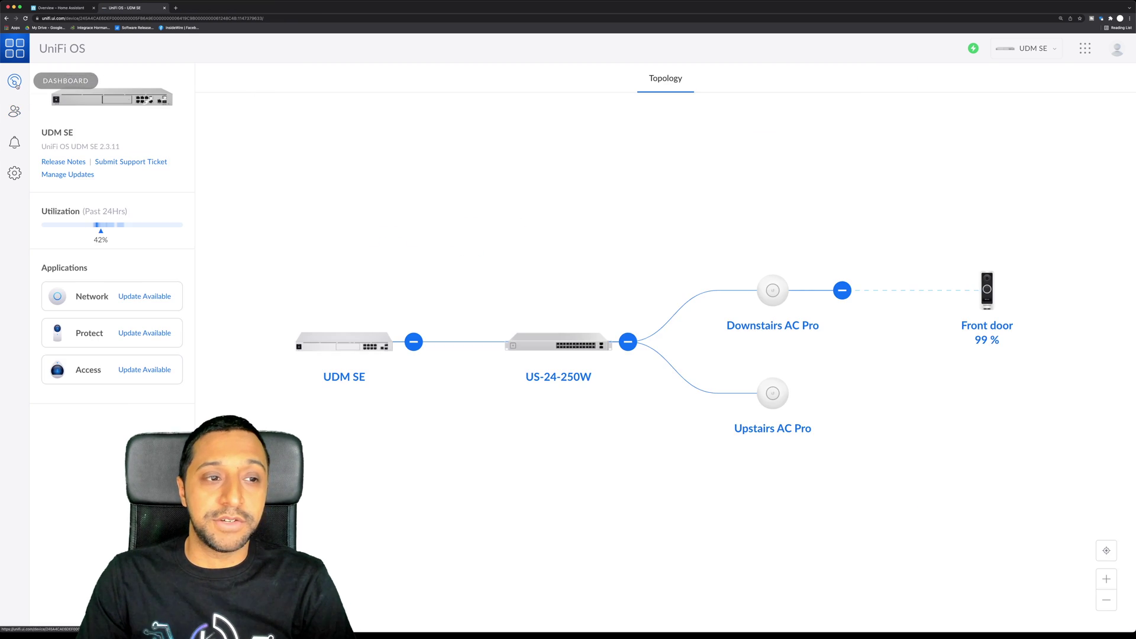
Step: Expand the Front door doorbell's Advanced settings in Protect to reveal the RTSPS links
click(92, 333)
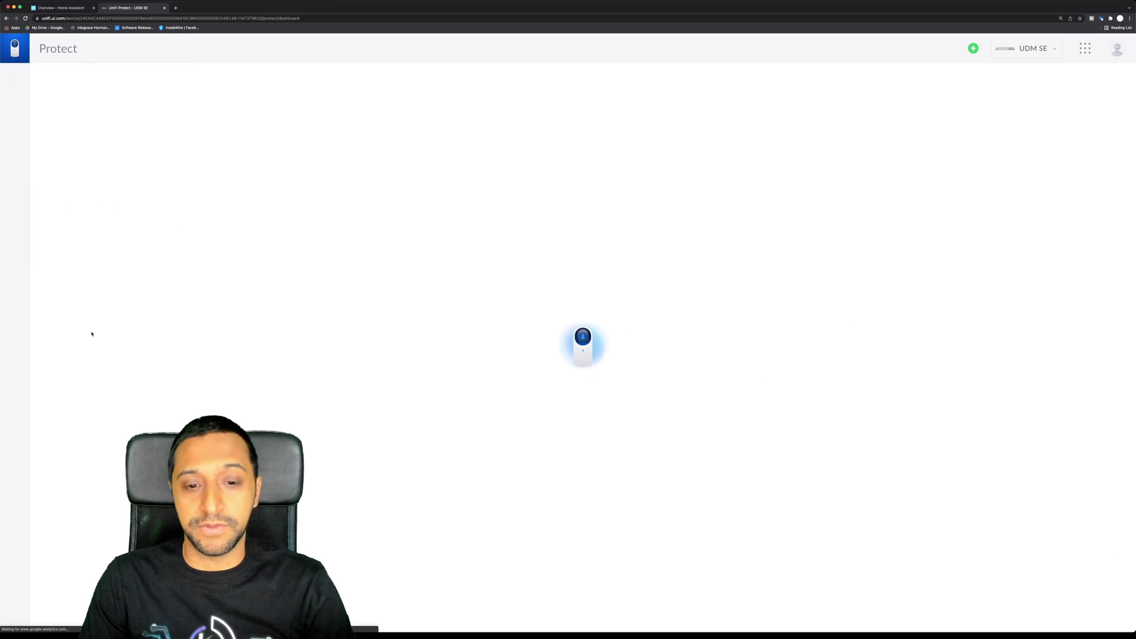
click(14, 111)
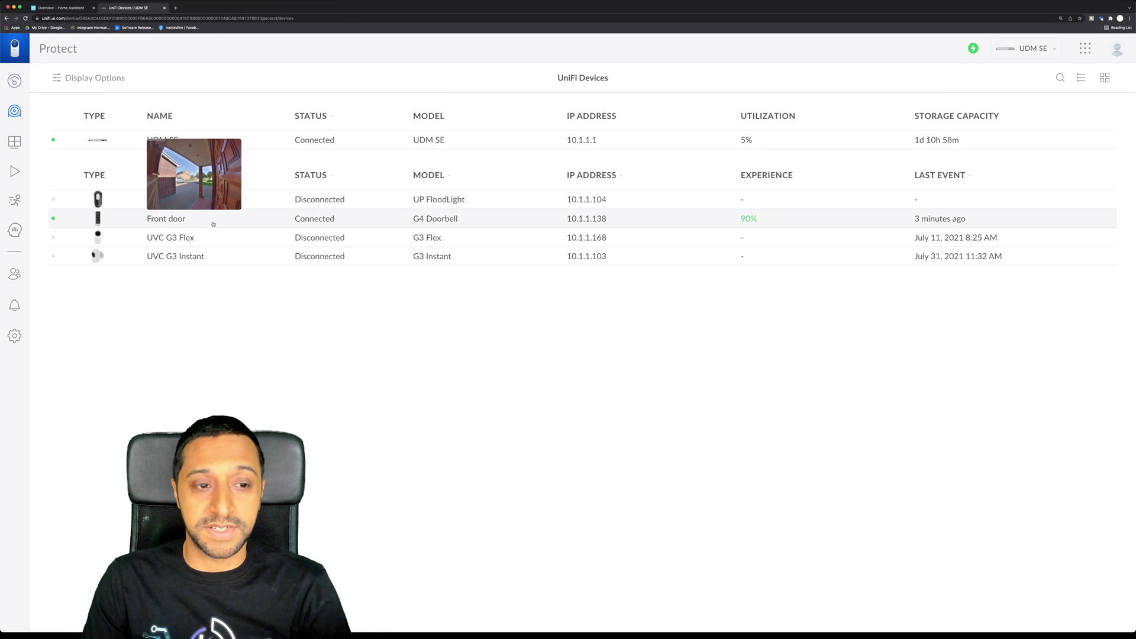
click(215, 219)
click(1084, 109)
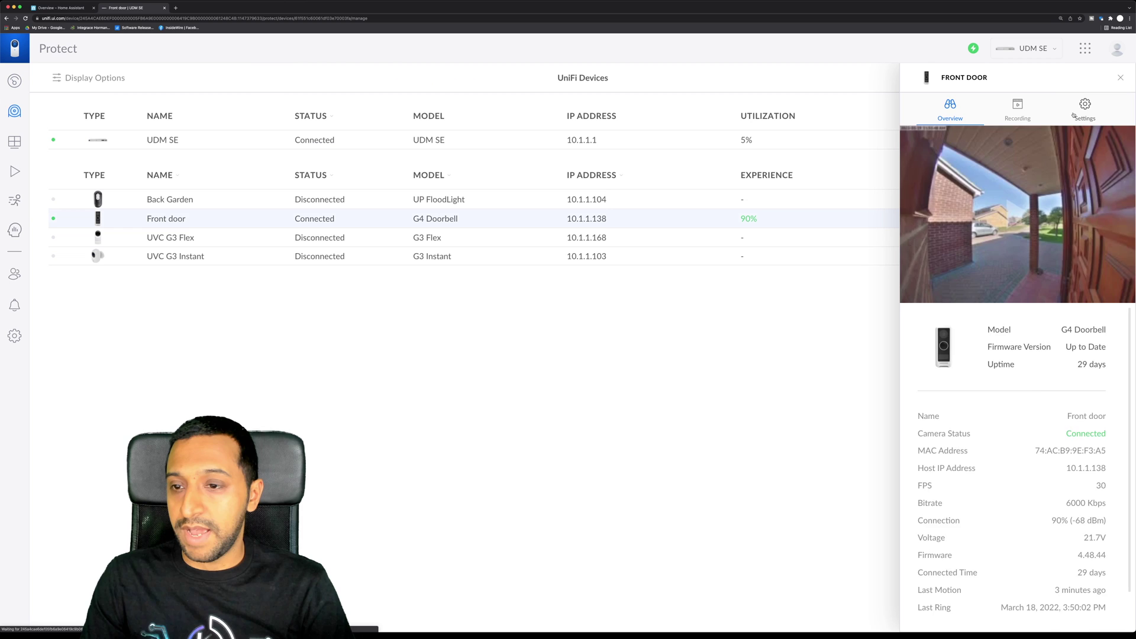
scroll(1070, 378, down, 2)
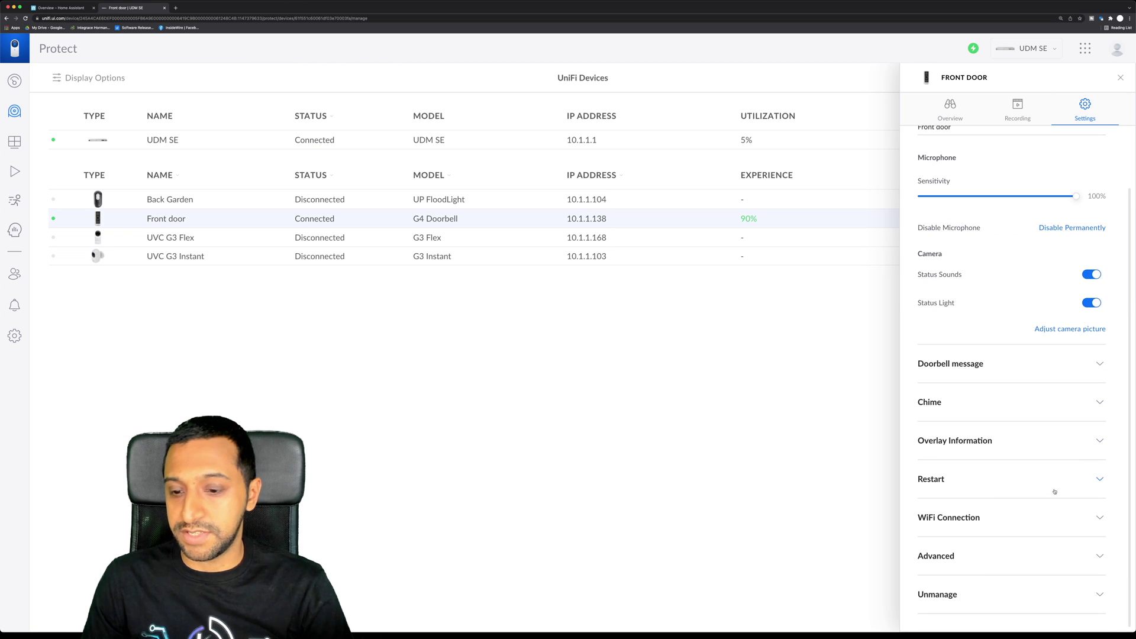
click(1041, 555)
scroll(1020, 410, down, 5)
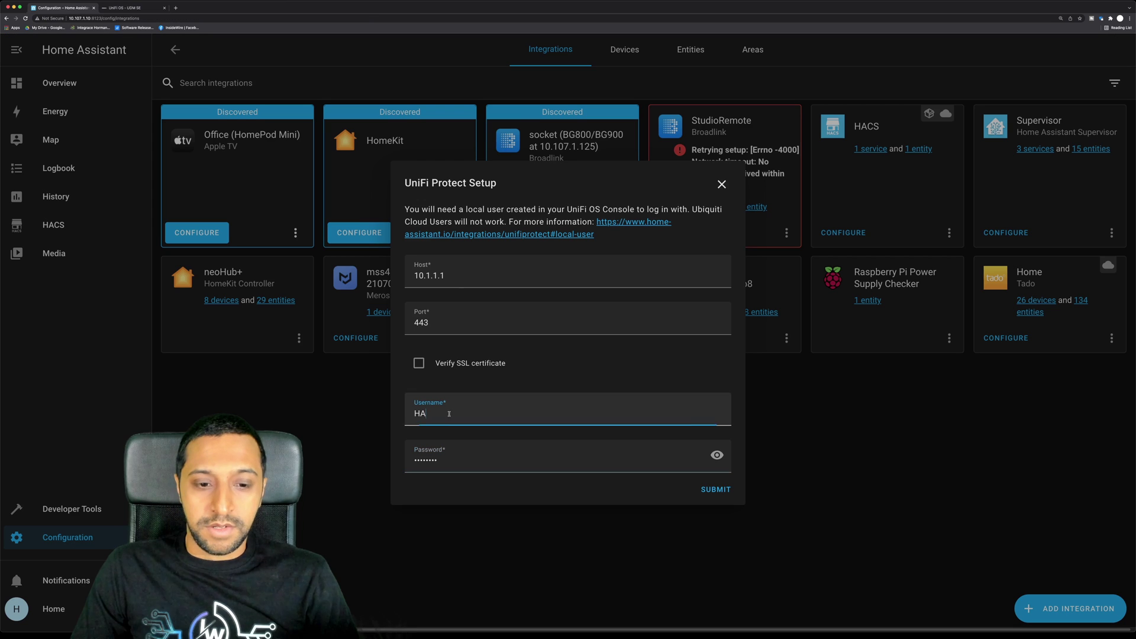
Step: Submit the UniFi Protect details, leave the Front door area empty, and finish
click(715, 490)
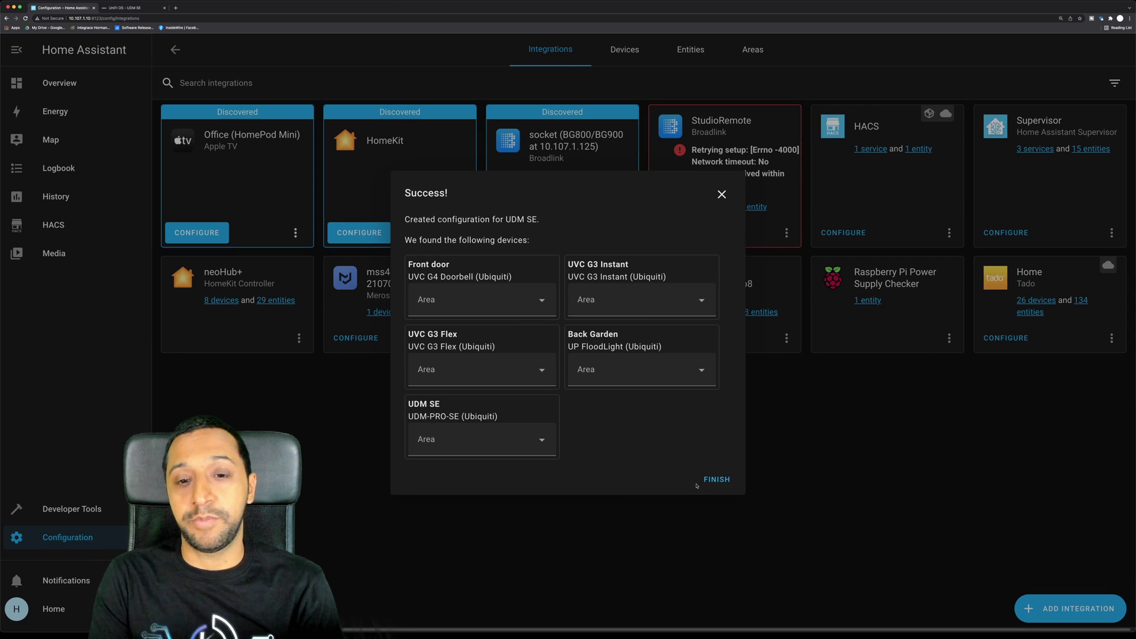
click(469, 303)
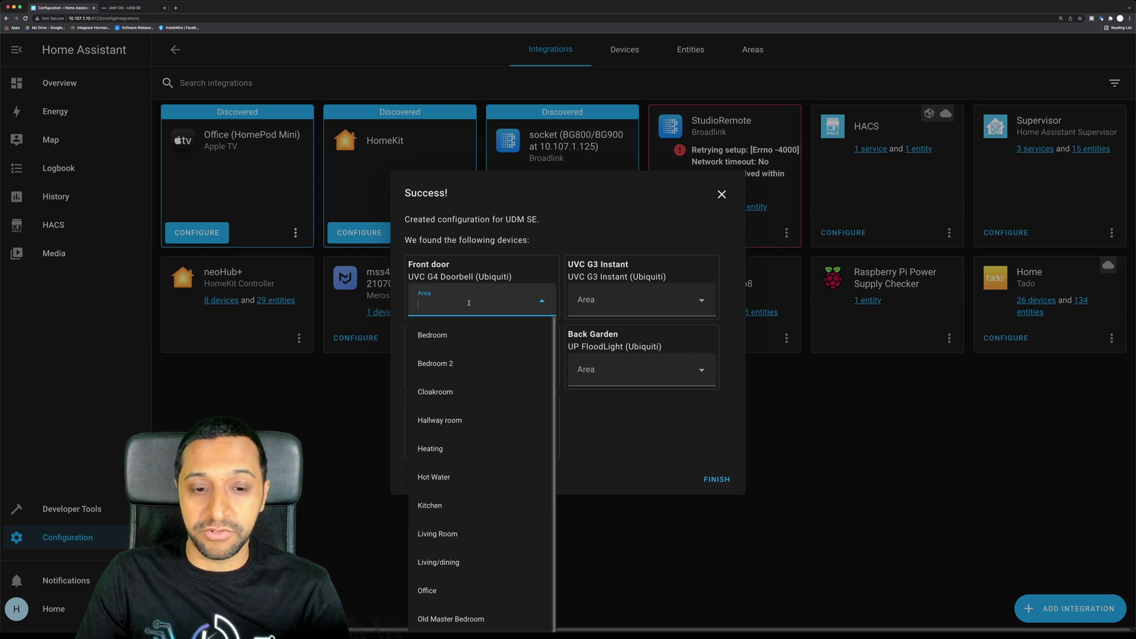
click(494, 292)
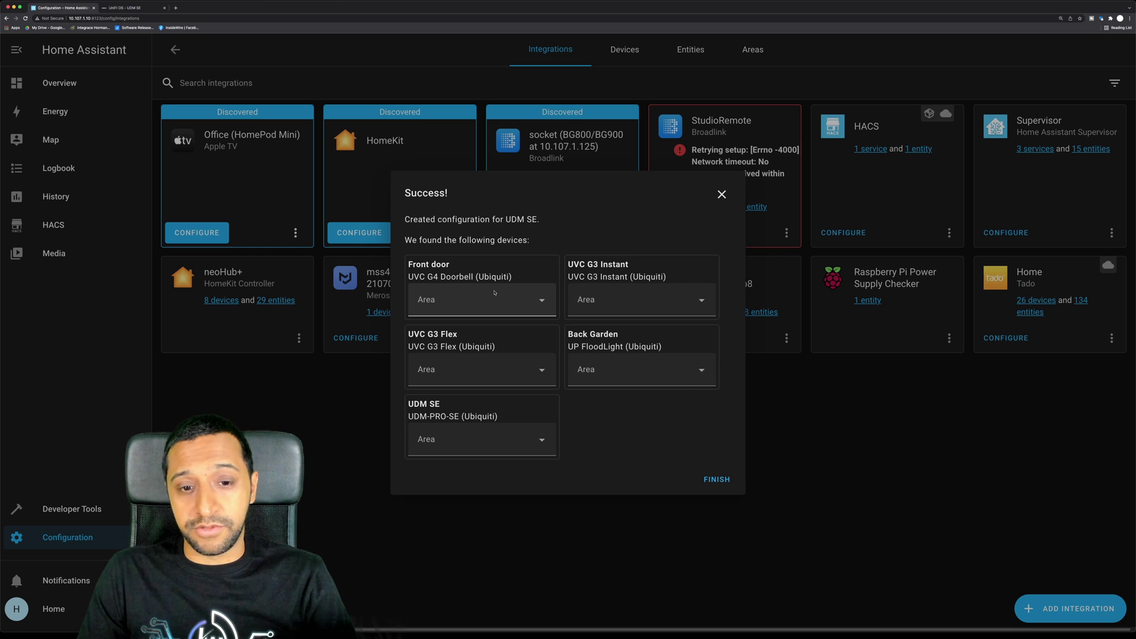
click(497, 294)
scroll(500, 499, down, 2)
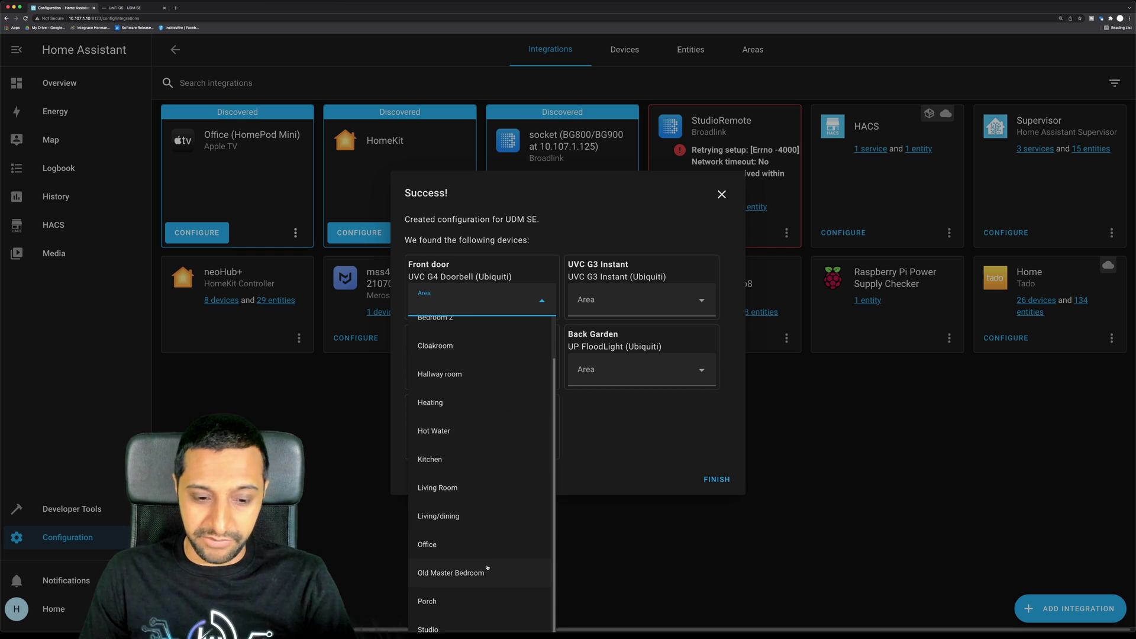
click(665, 484)
click(717, 479)
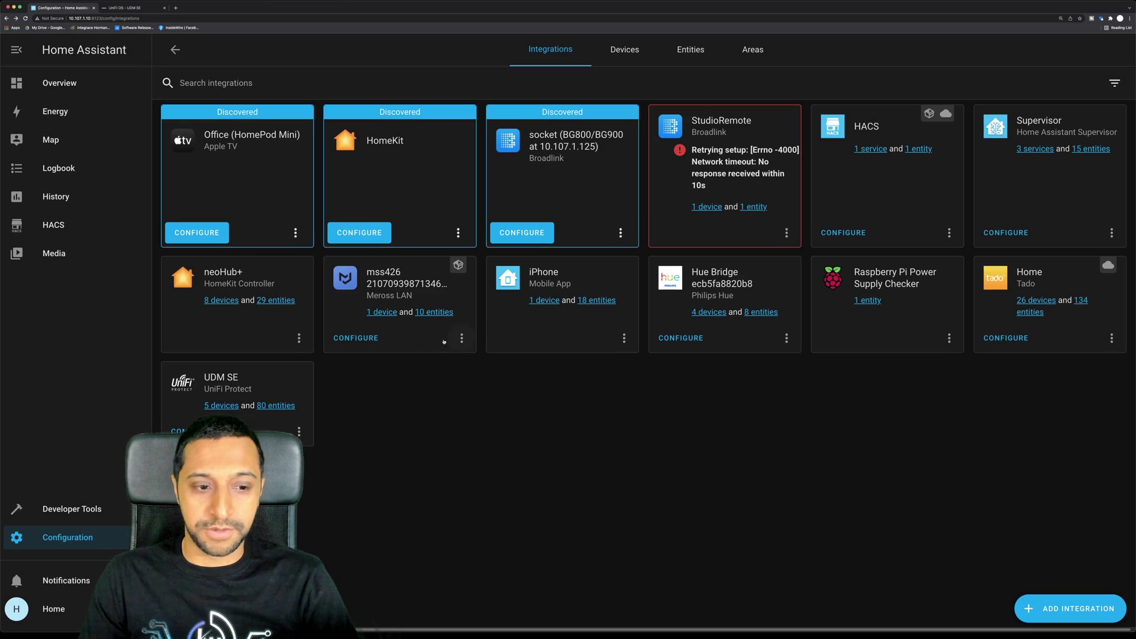
Step: Put the Overview dashboard into editing mode
click(108, 112)
click(106, 93)
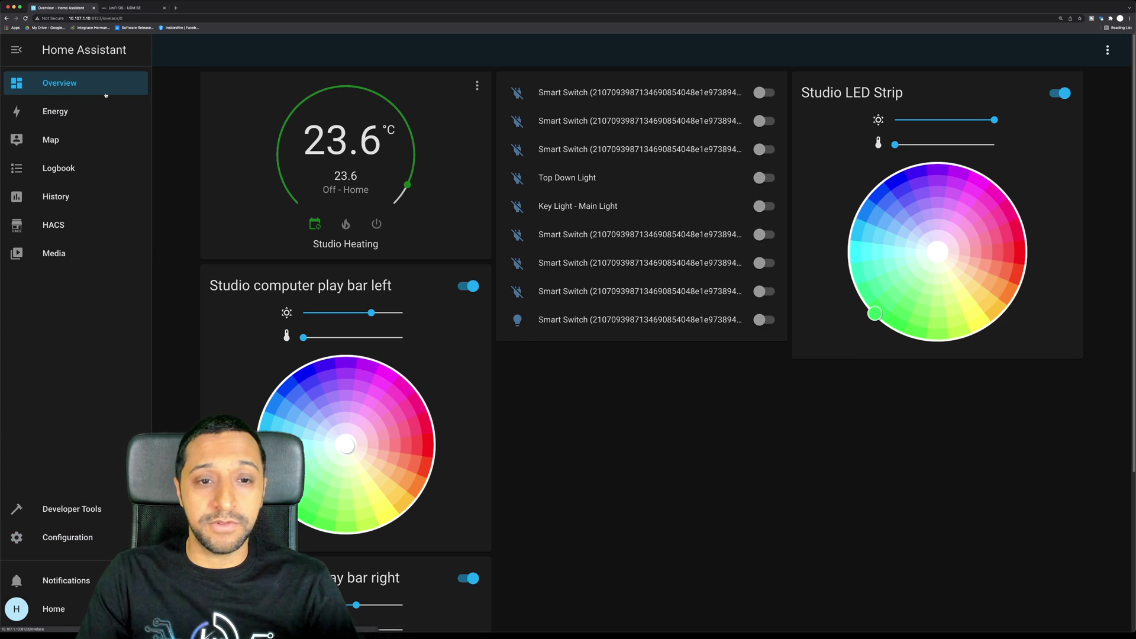
click(1106, 52)
click(1065, 83)
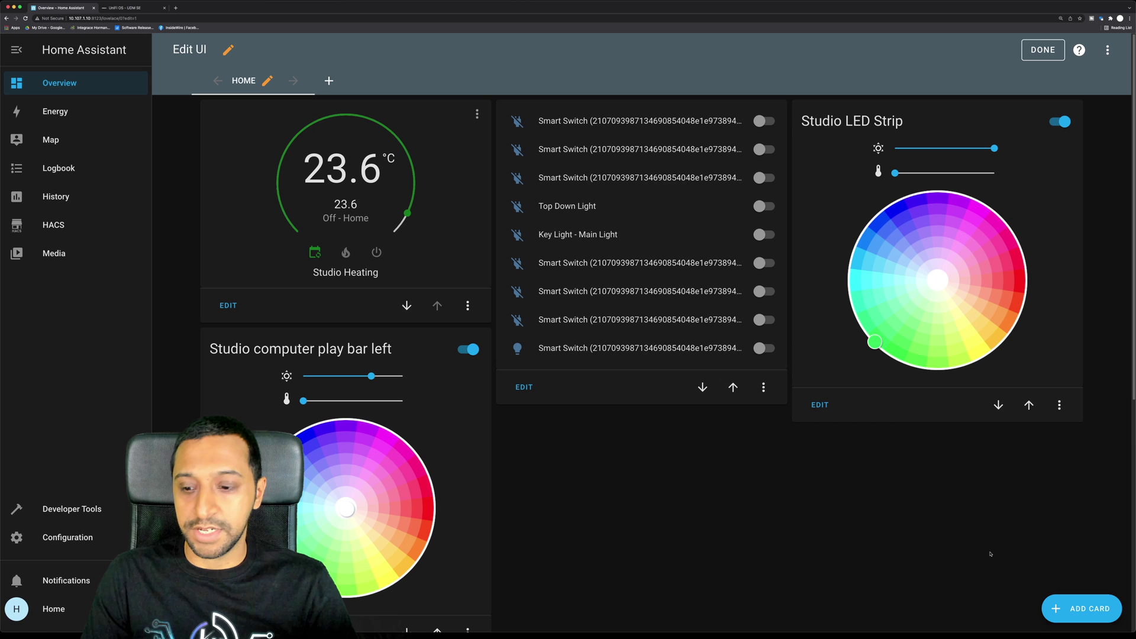
Step: Add a camera card for the Front door High entity to the Home dashboard
click(1064, 603)
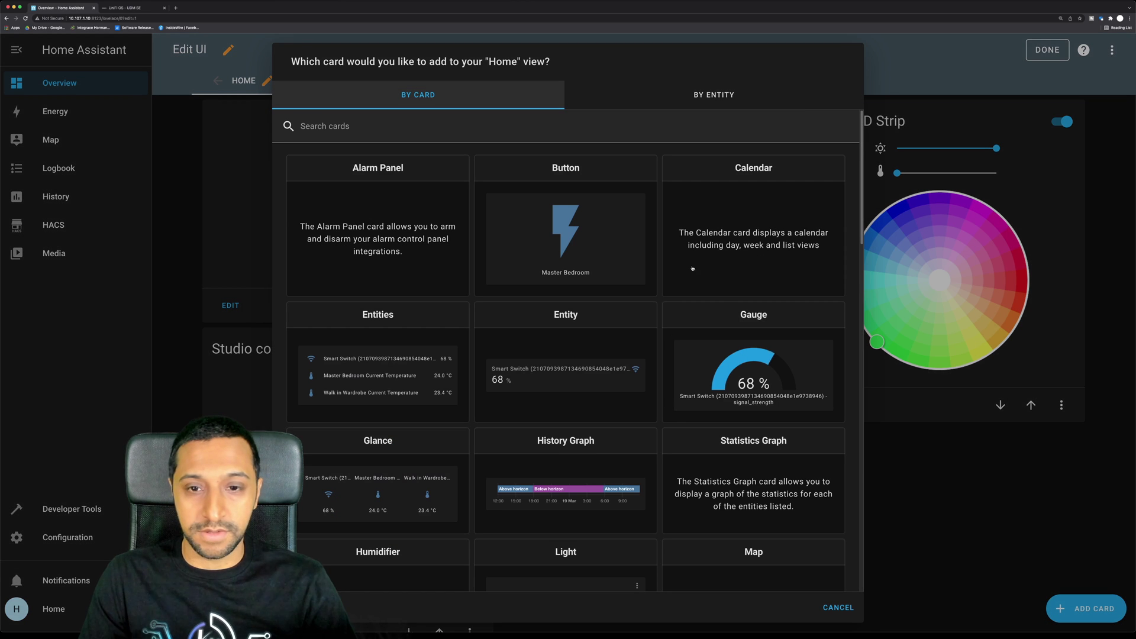
click(695, 98)
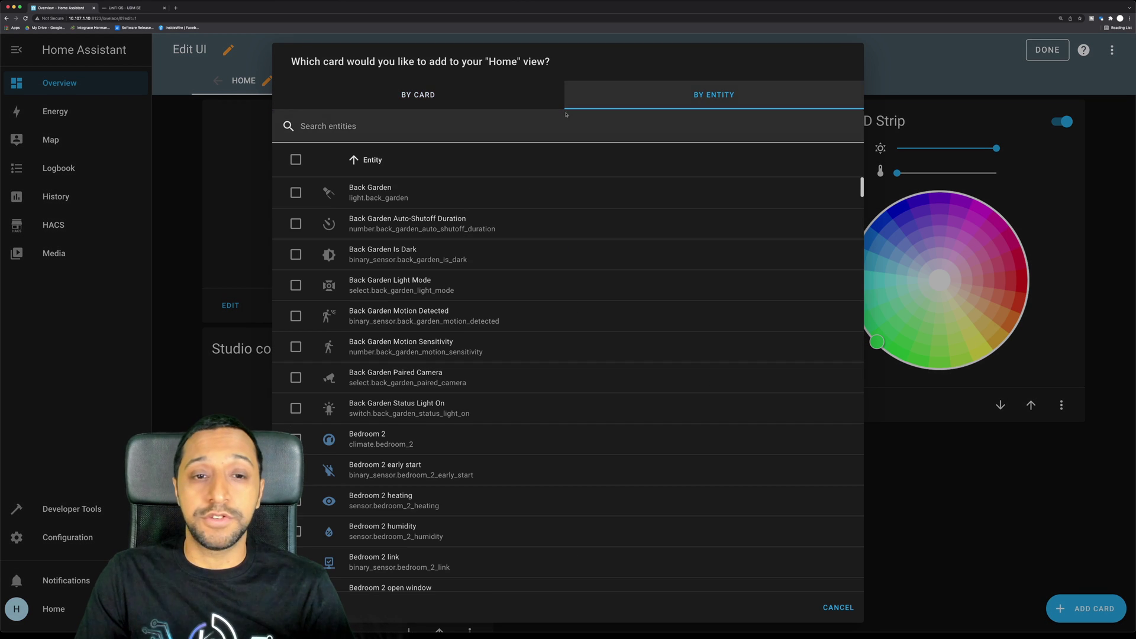
click(454, 129)
text(front fo)
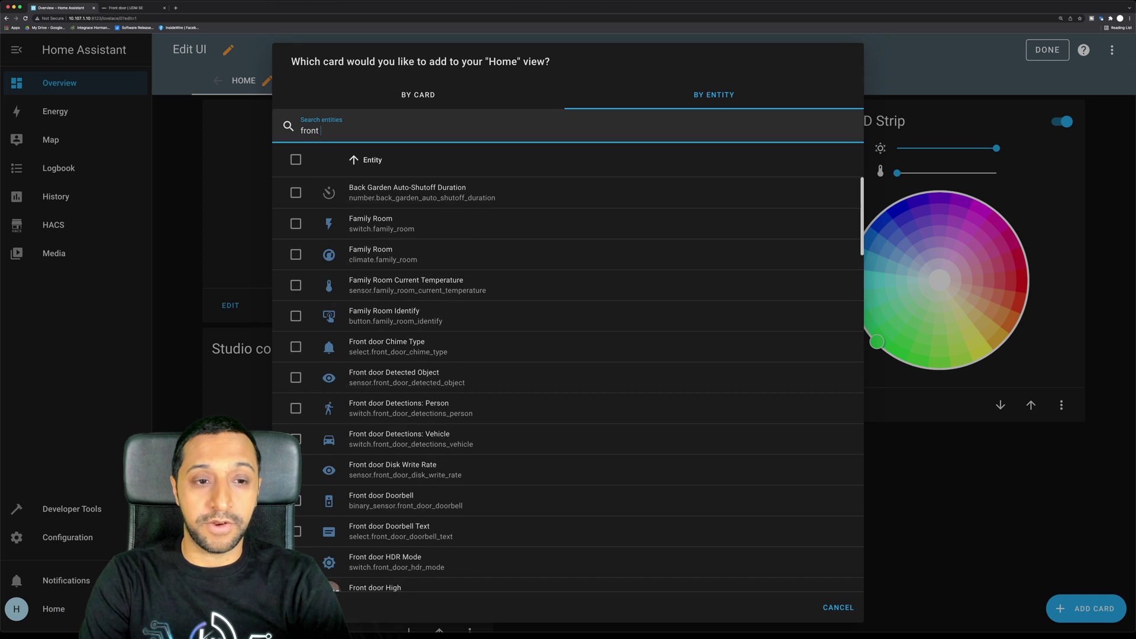
key(BackSpace)
key(BackSpace)
text(doot)
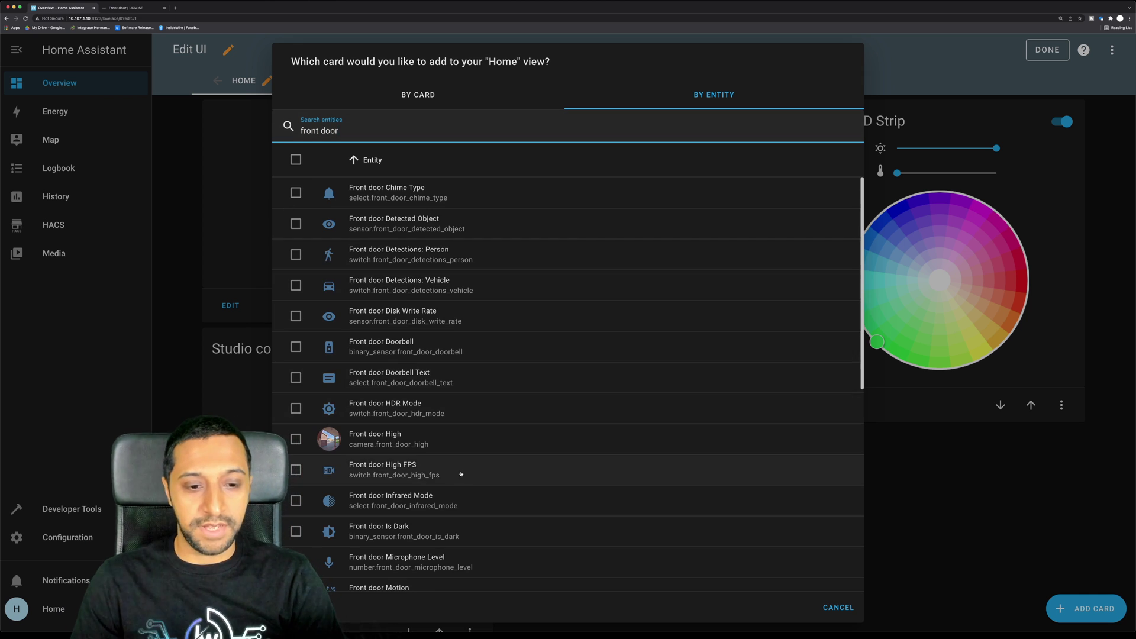
click(295, 439)
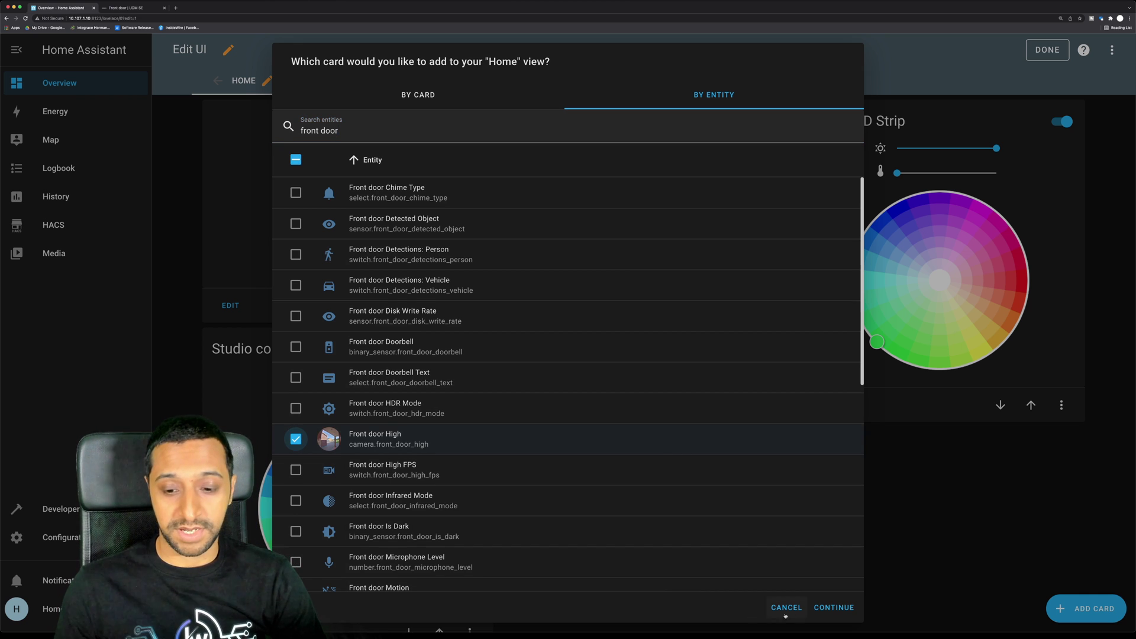
click(826, 607)
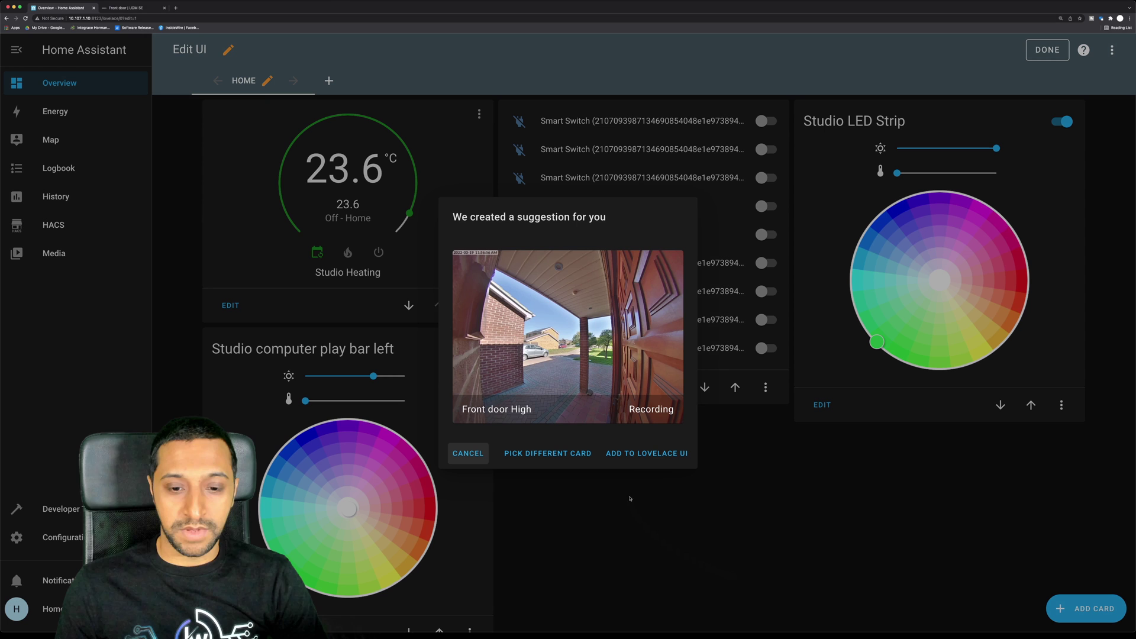
click(632, 453)
Step: Scroll the edited Home dashboard to check the camera card sits above Studio LED Strip
scroll(651, 491, down, 10)
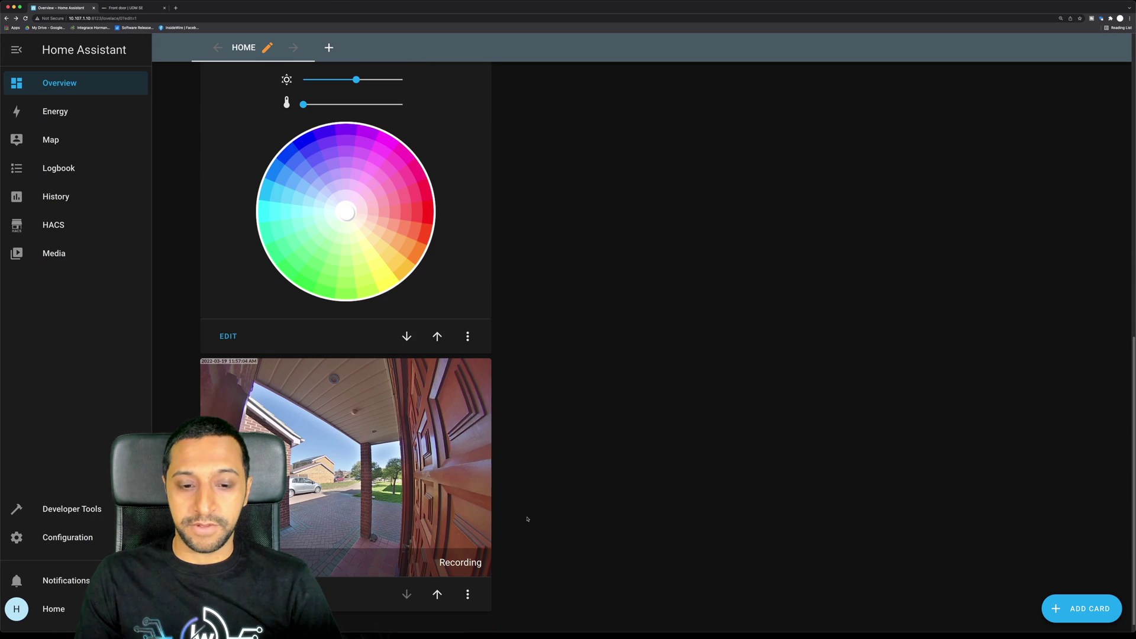
scroll(539, 513, down, 1)
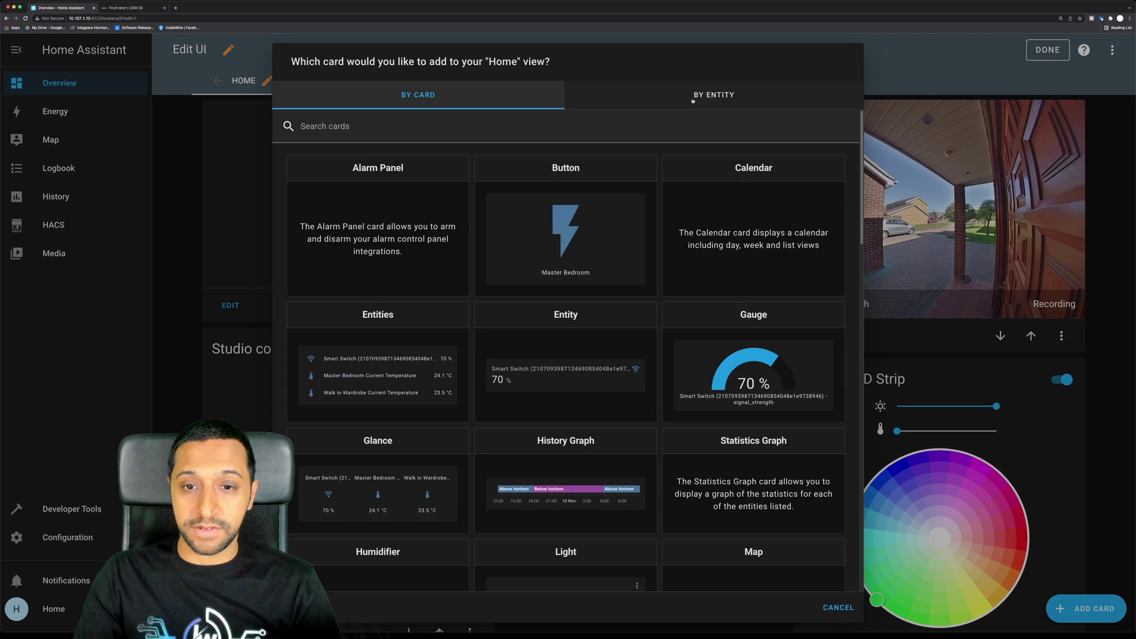
click(690, 94)
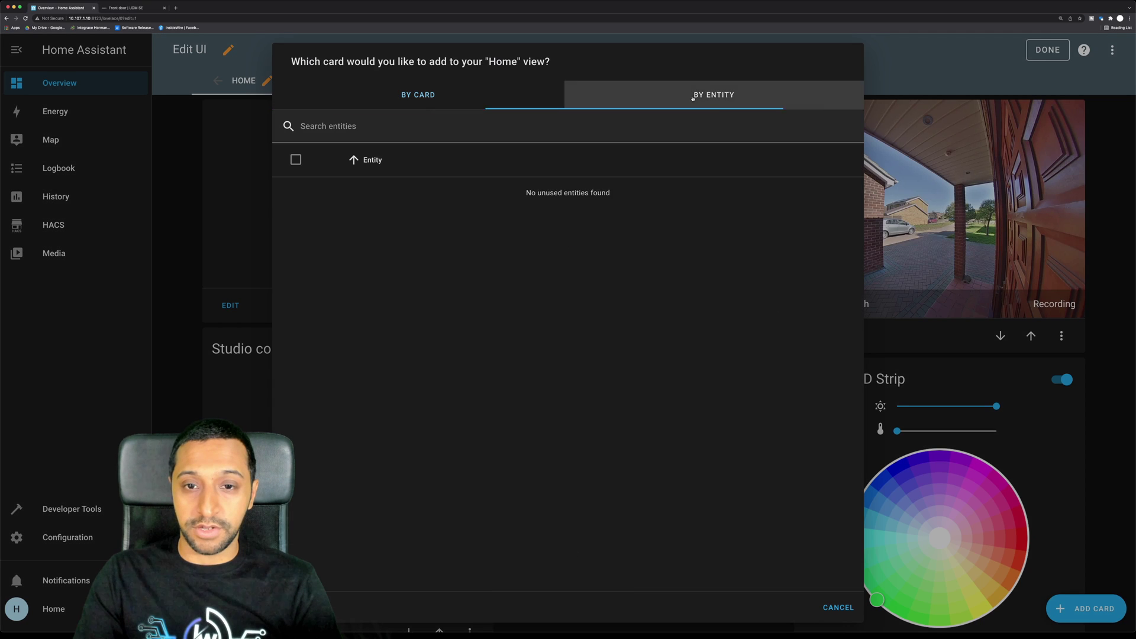
click(519, 133)
text(front door)
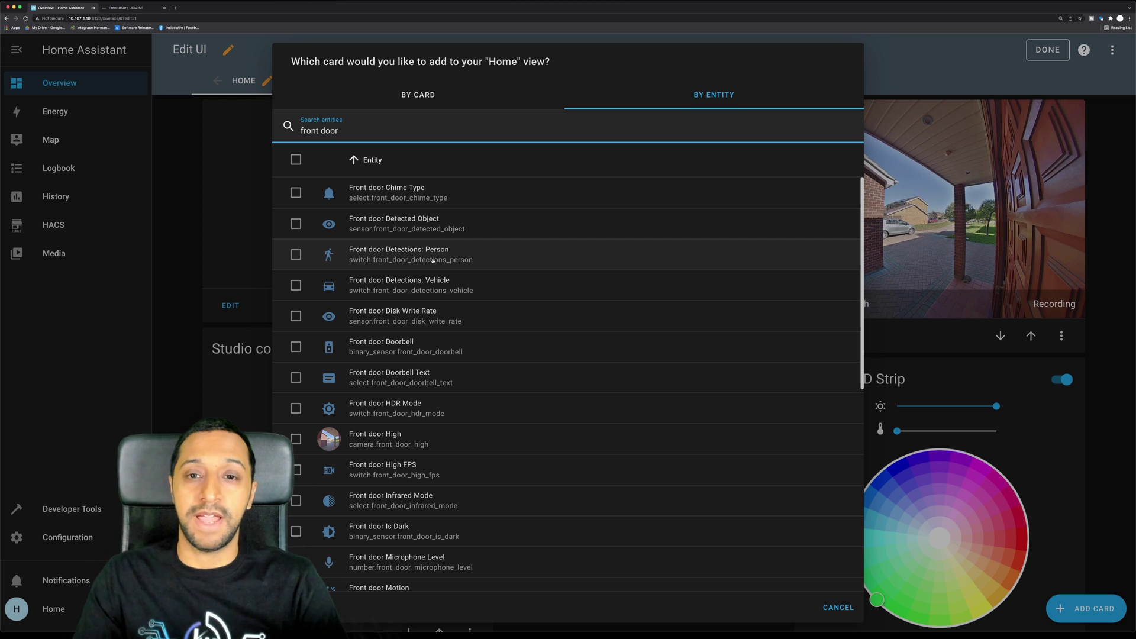
scroll(545, 375, down, 2)
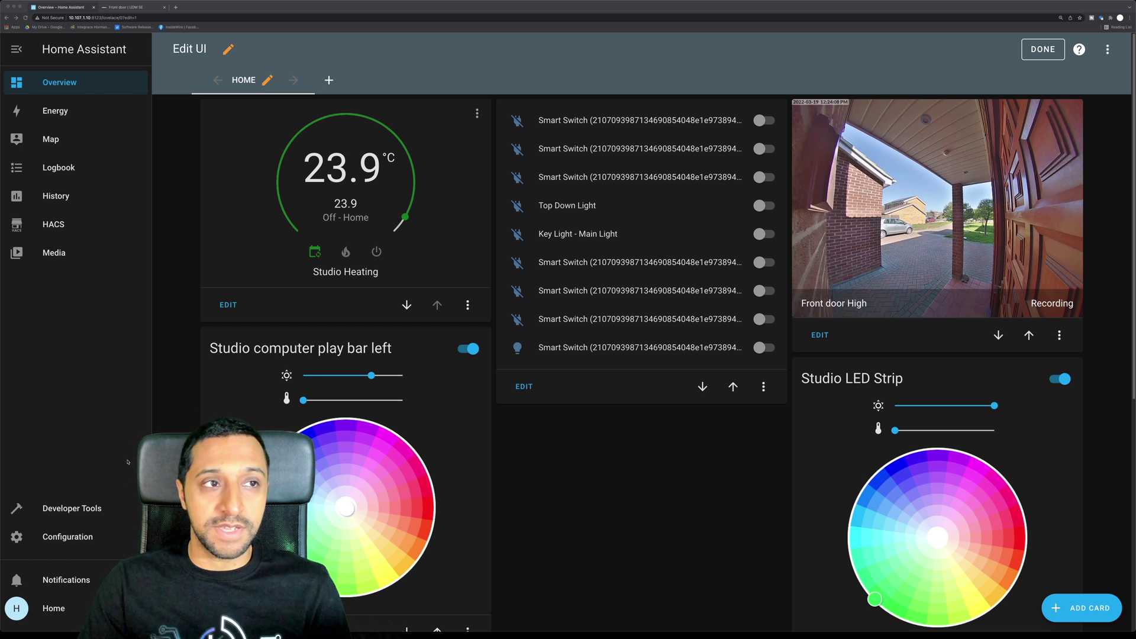
Step: Start a new empty automation in Automations & Scenes
click(87, 538)
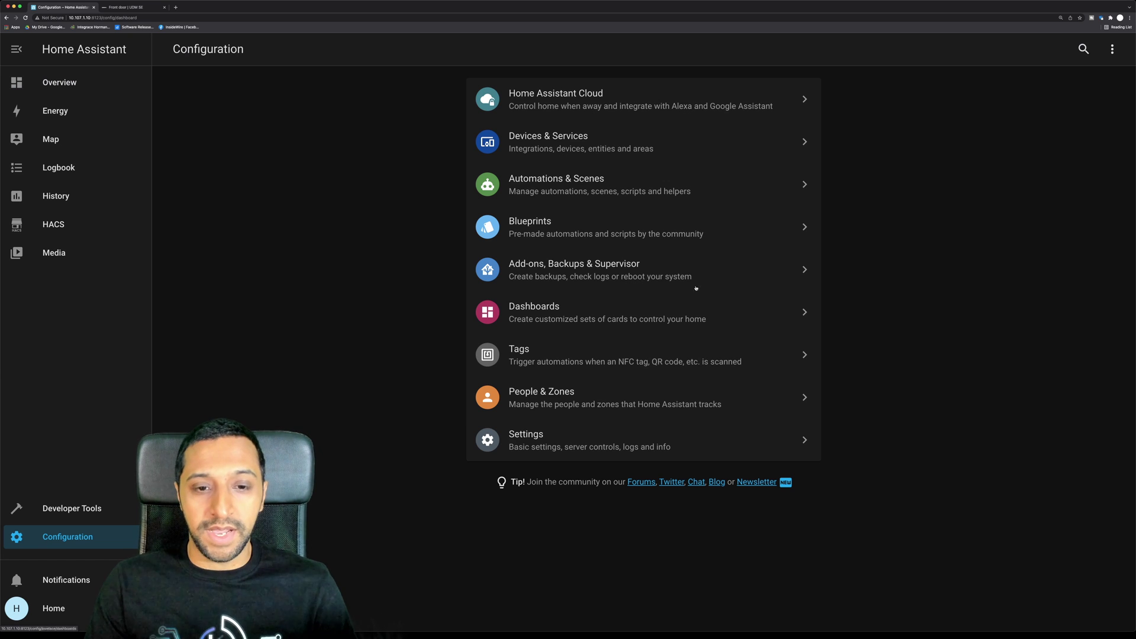
click(598, 180)
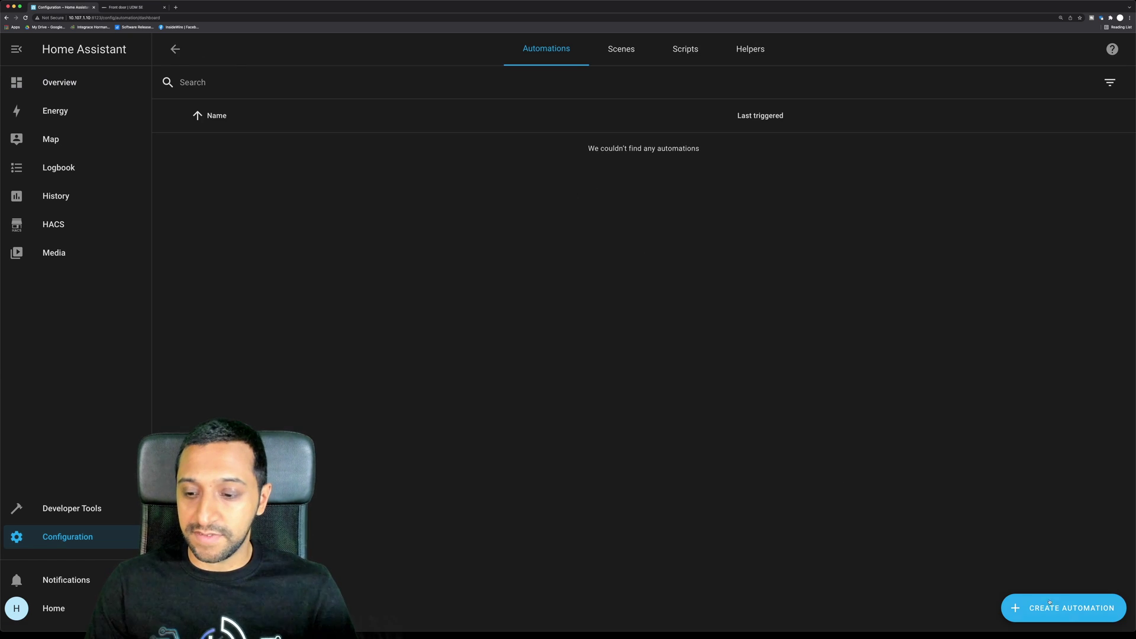
click(1061, 616)
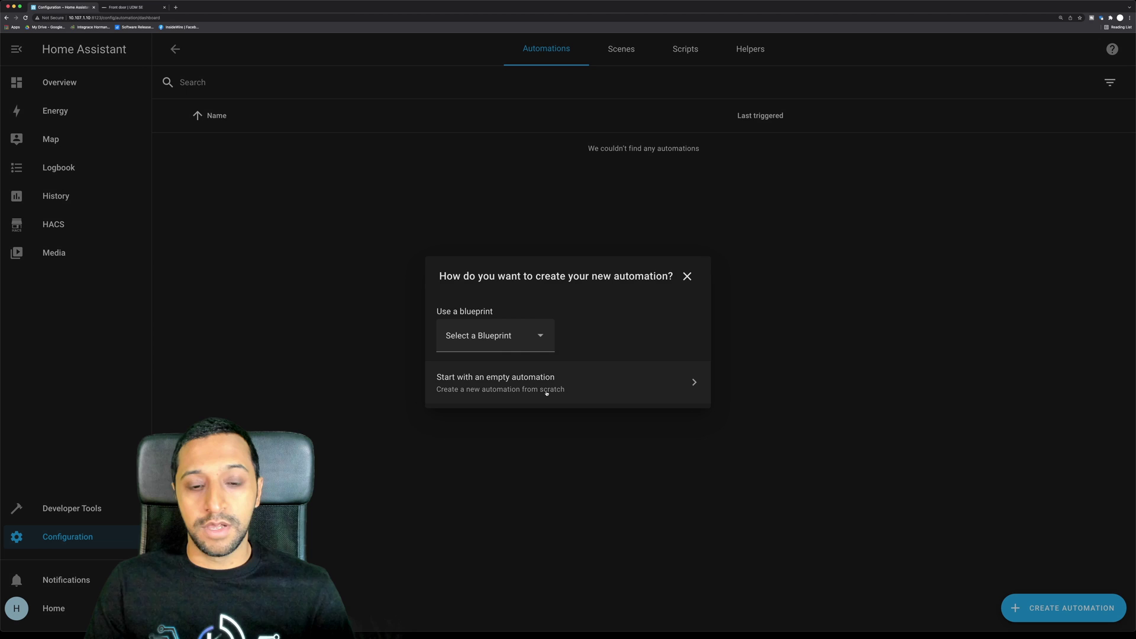
click(519, 337)
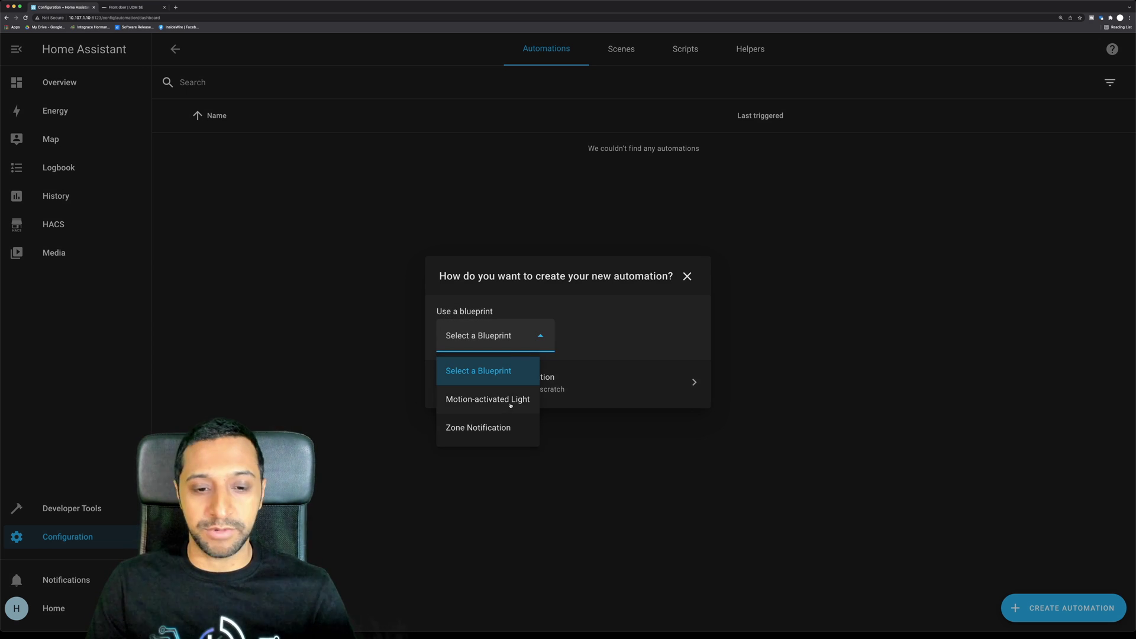
click(576, 395)
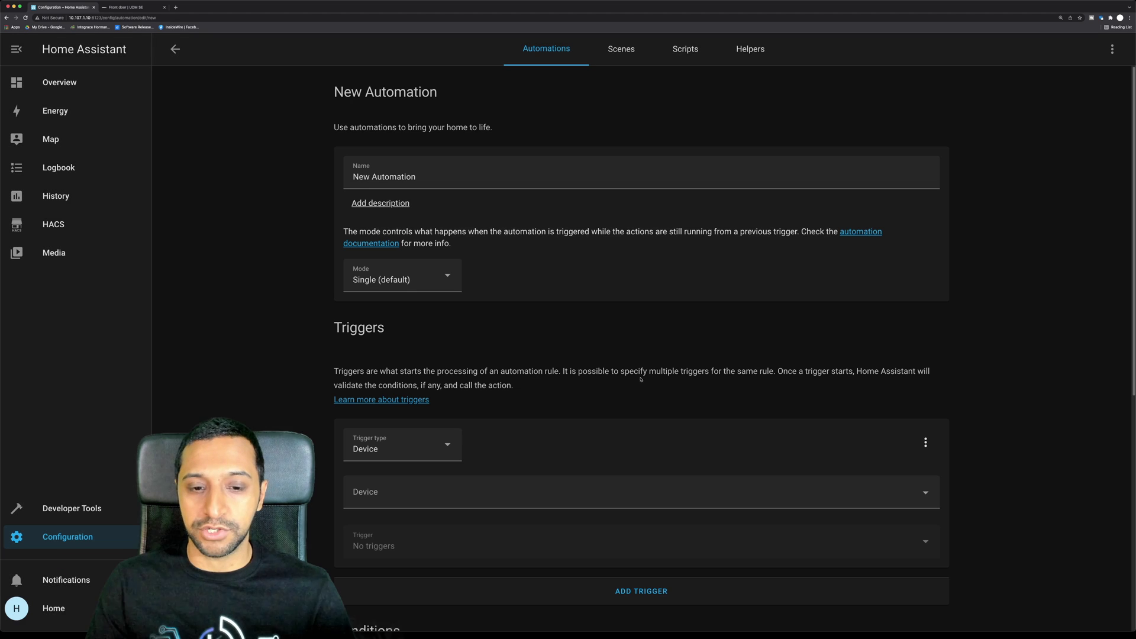
Step: Rename the automation to 'Flash studio lights when motion at door'
click(425, 177)
drag(417, 177, 353, 177)
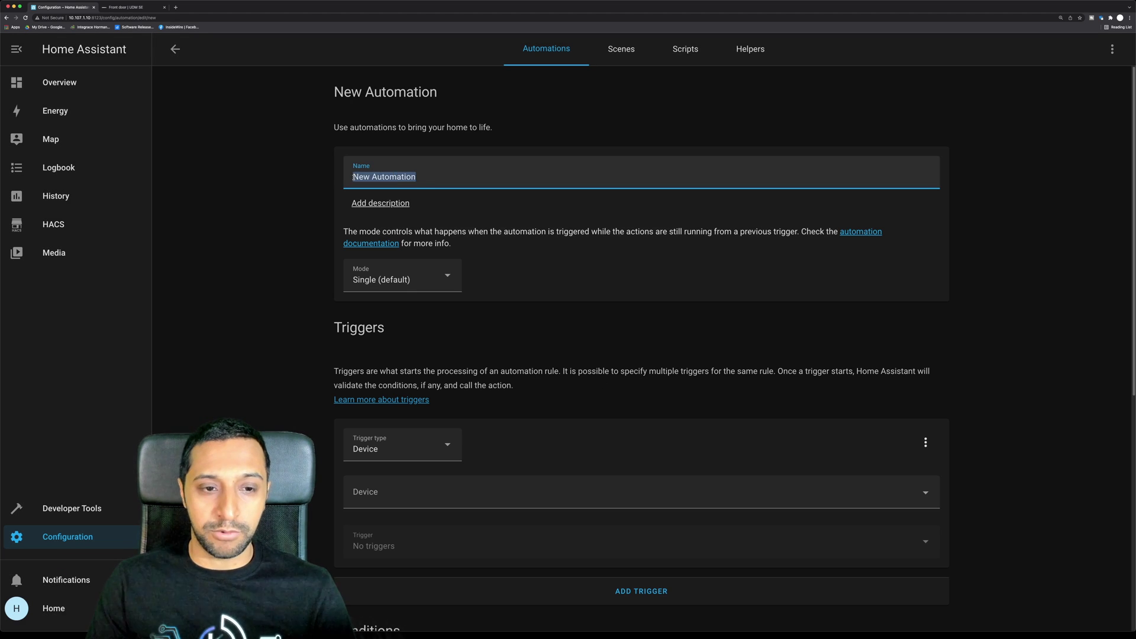
text(Flash PLay)
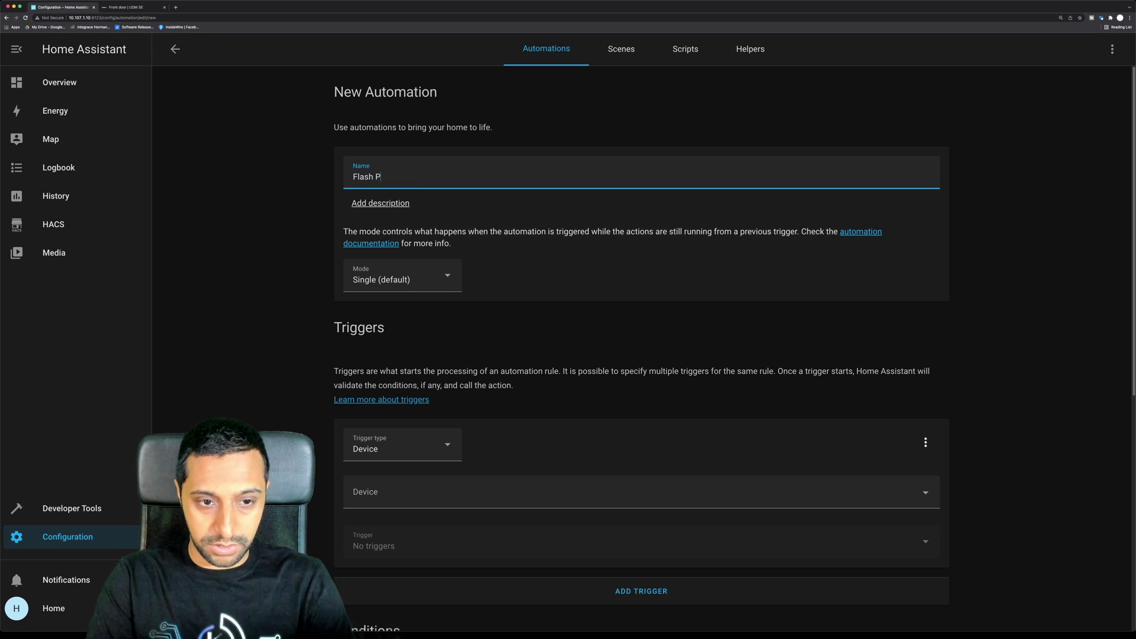
key(BackSpace)
key(BackSpace)
key(BackSpace)
key(BackSpace)
text(stu)
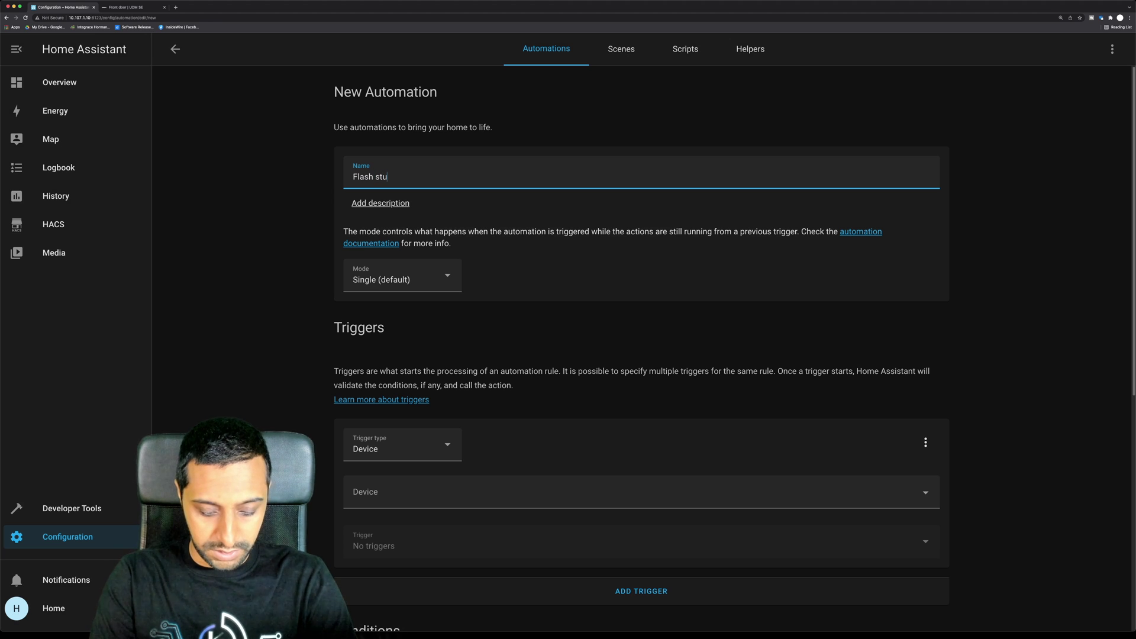
text(dio lights whe)
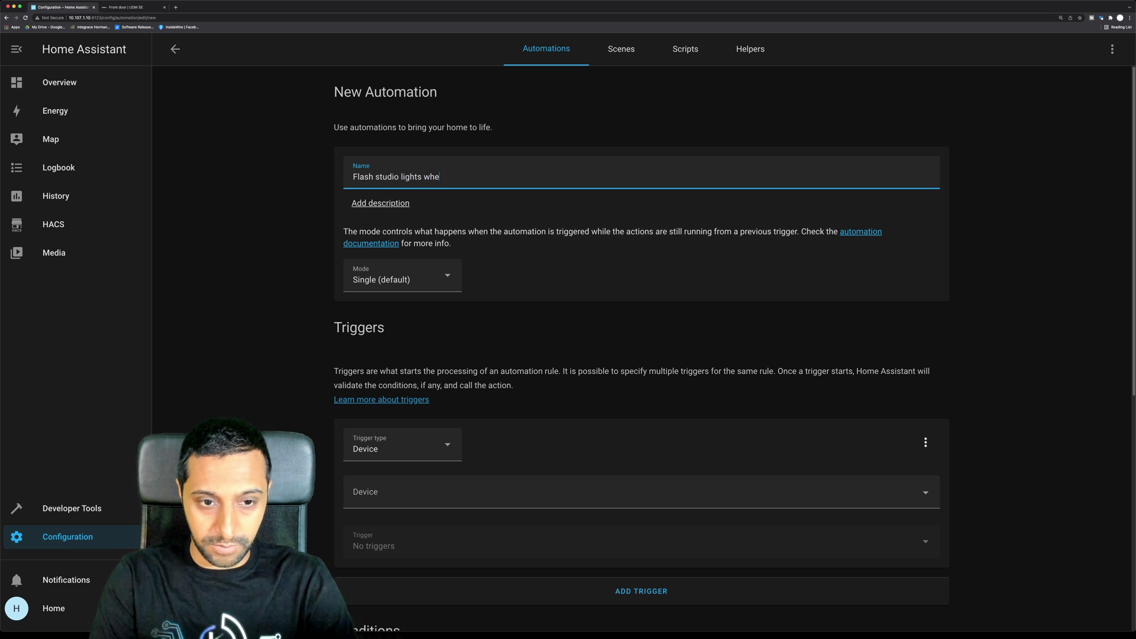
text(n motion at door)
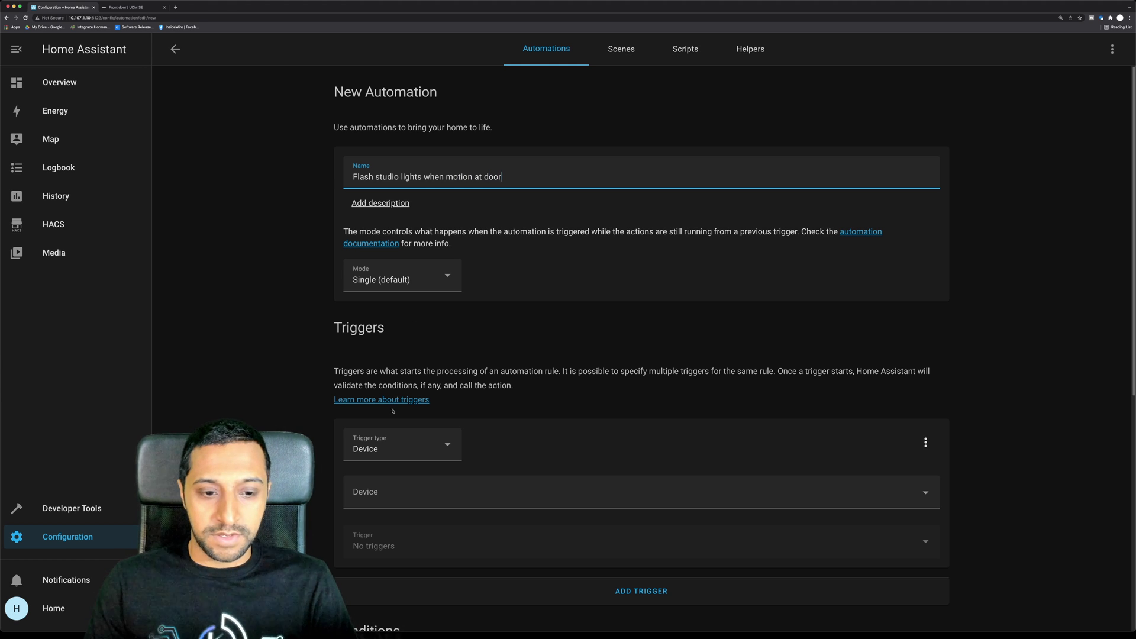
Step: Add a State trigger watching the Front door Motion entity
click(396, 447)
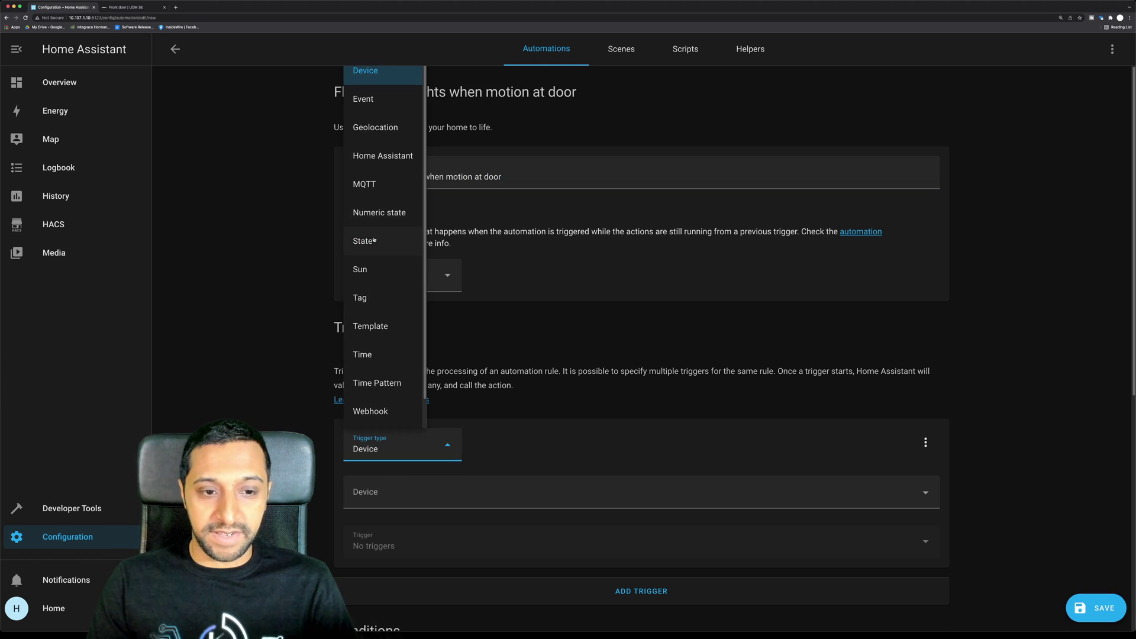
click(374, 241)
scroll(469, 385, down, 2)
click(468, 401)
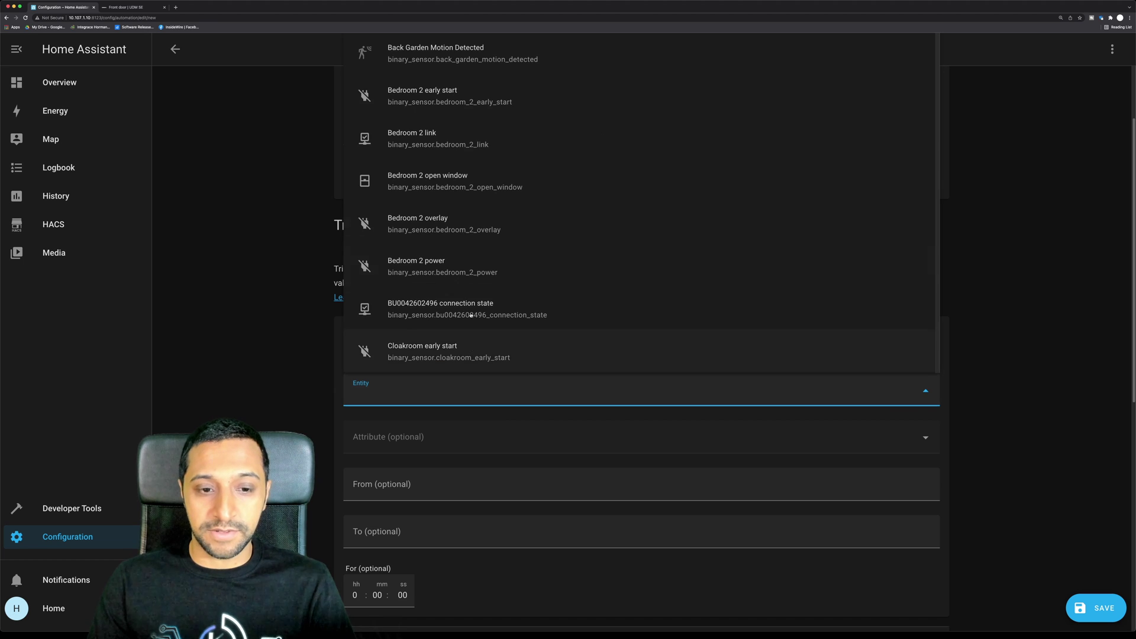
text(door)
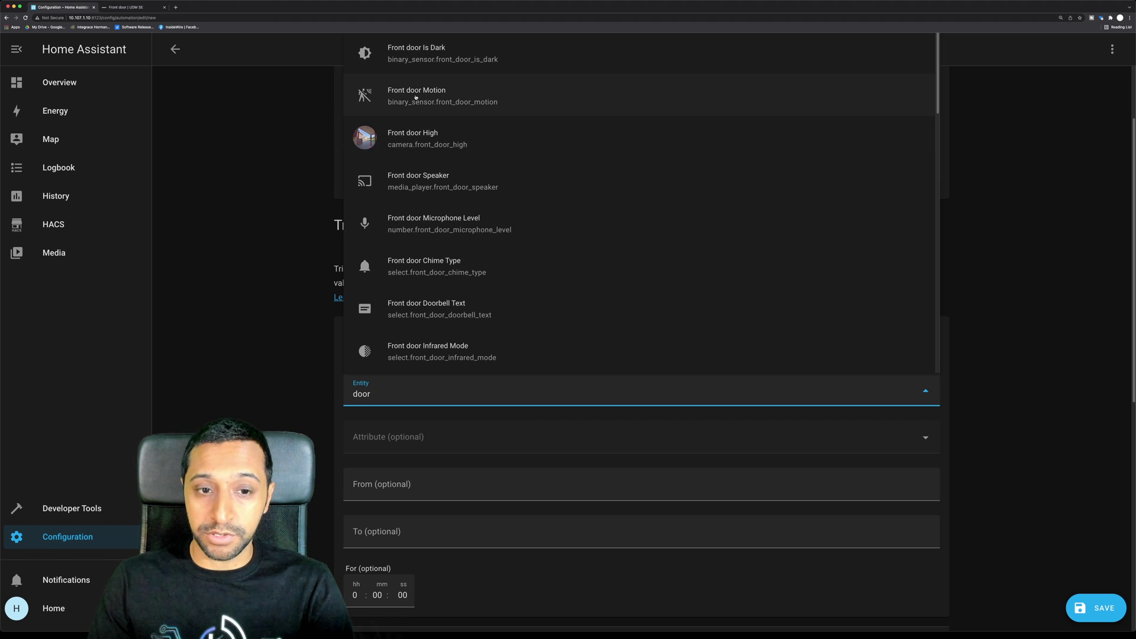
click(415, 97)
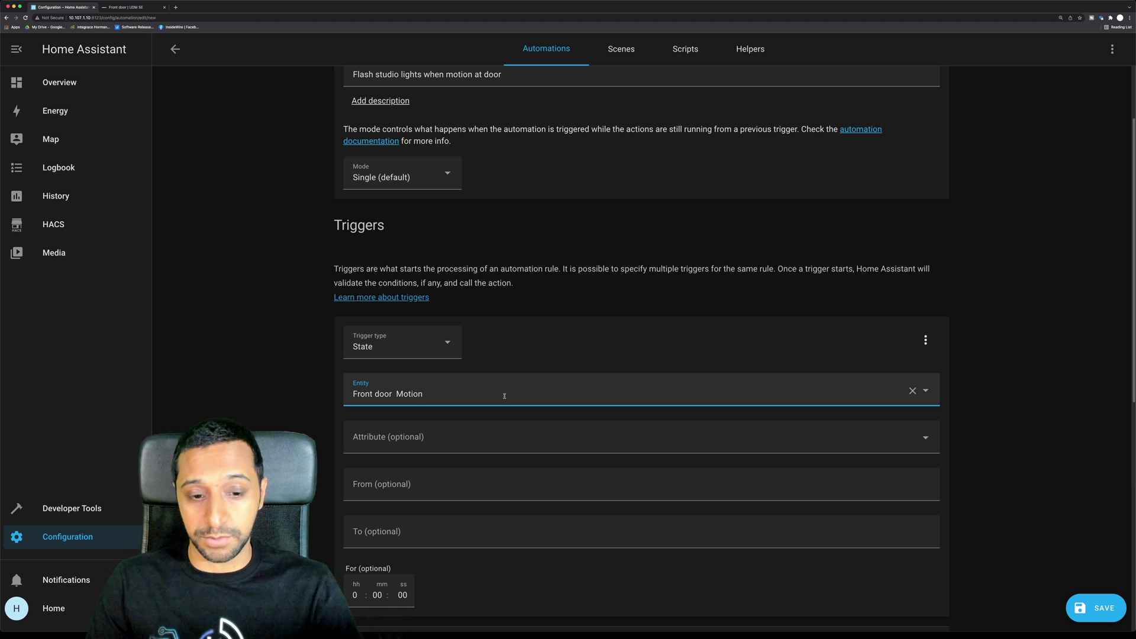
scroll(504, 396, down, 3)
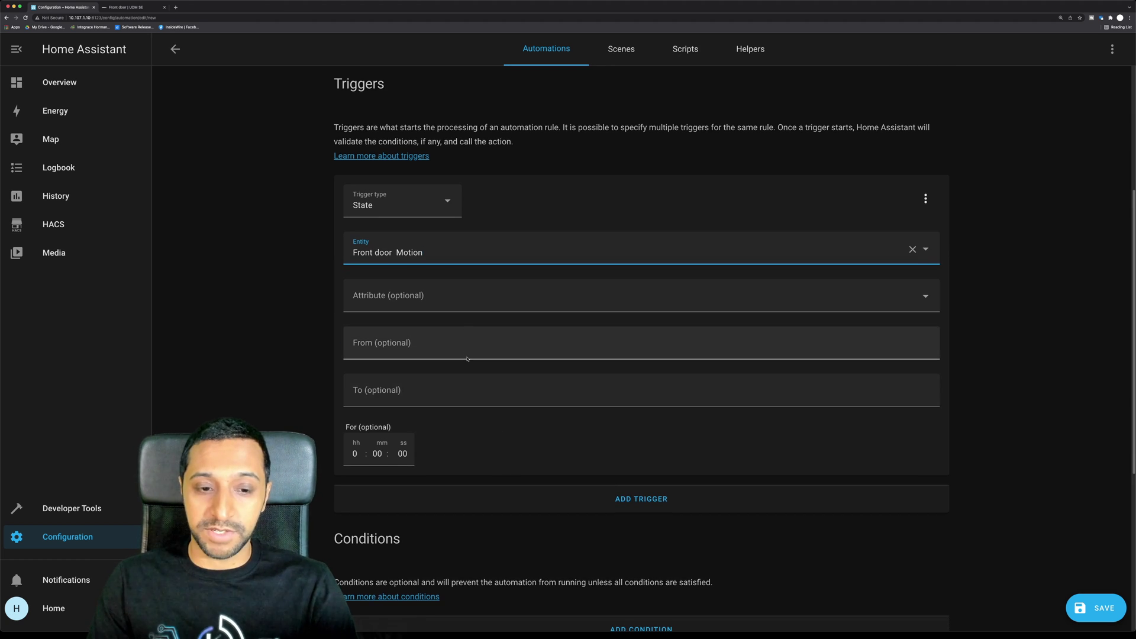
scroll(495, 426, down, 4)
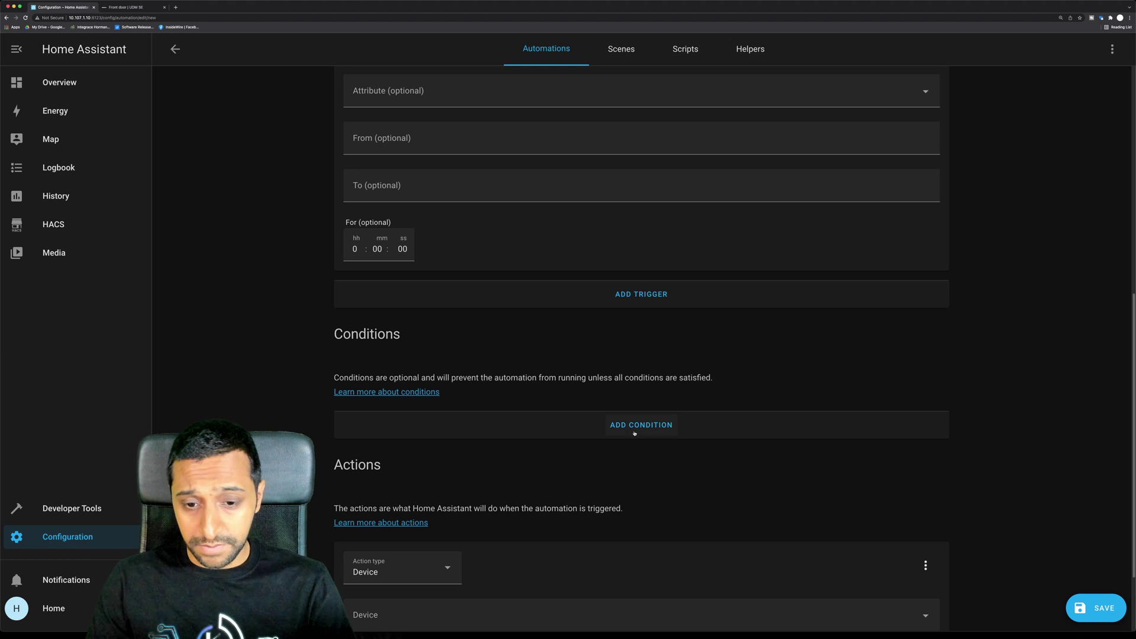
Step: Add a Device action to Flash Studio computer play bar left and save the automation
scroll(628, 305, down, 2)
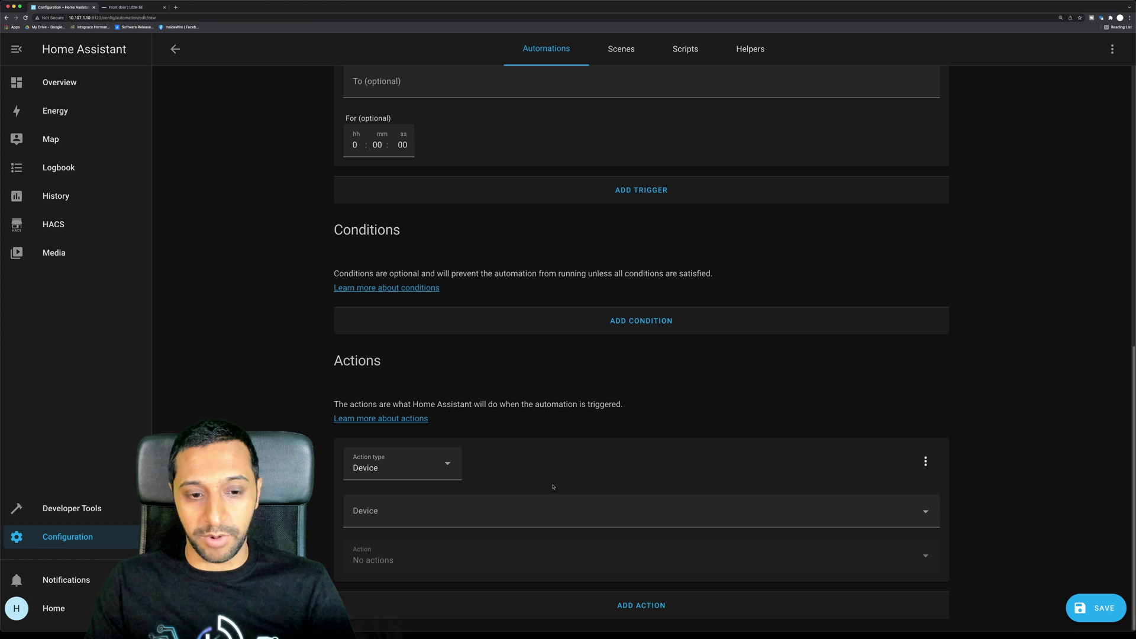
click(431, 470)
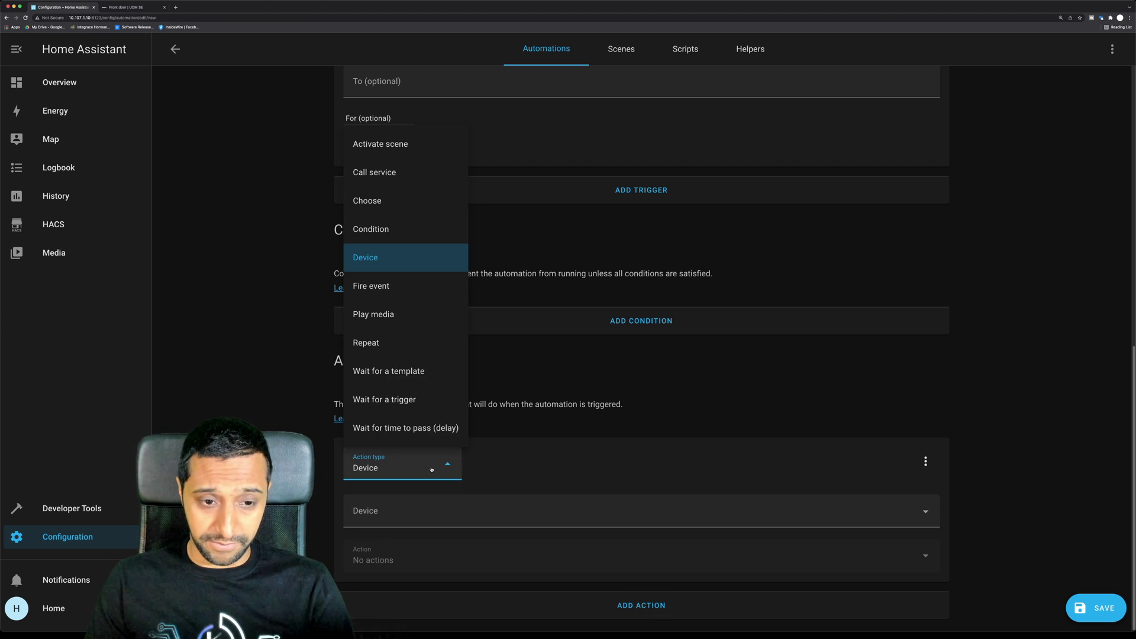
click(431, 470)
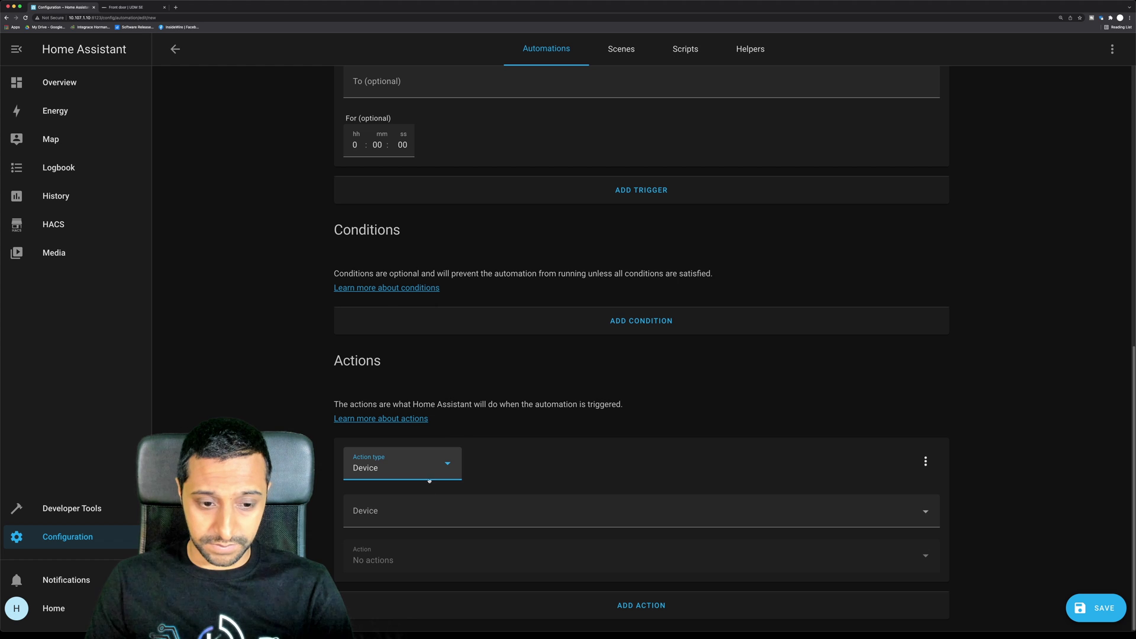
click(427, 512)
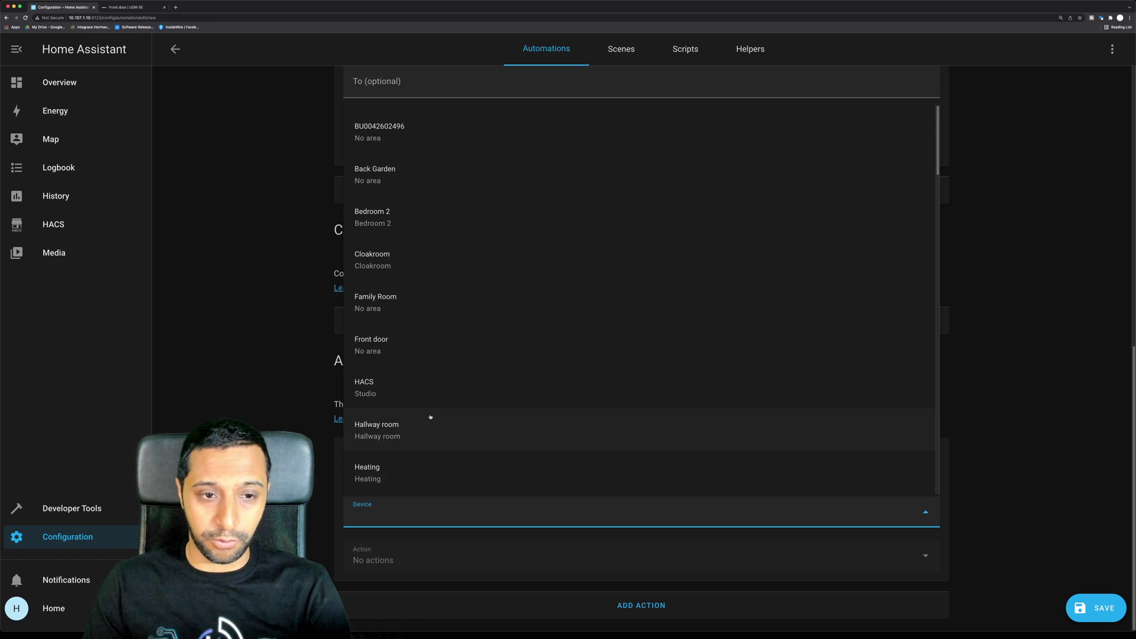
scroll(432, 414, down, 15)
scroll(434, 412, up, 15)
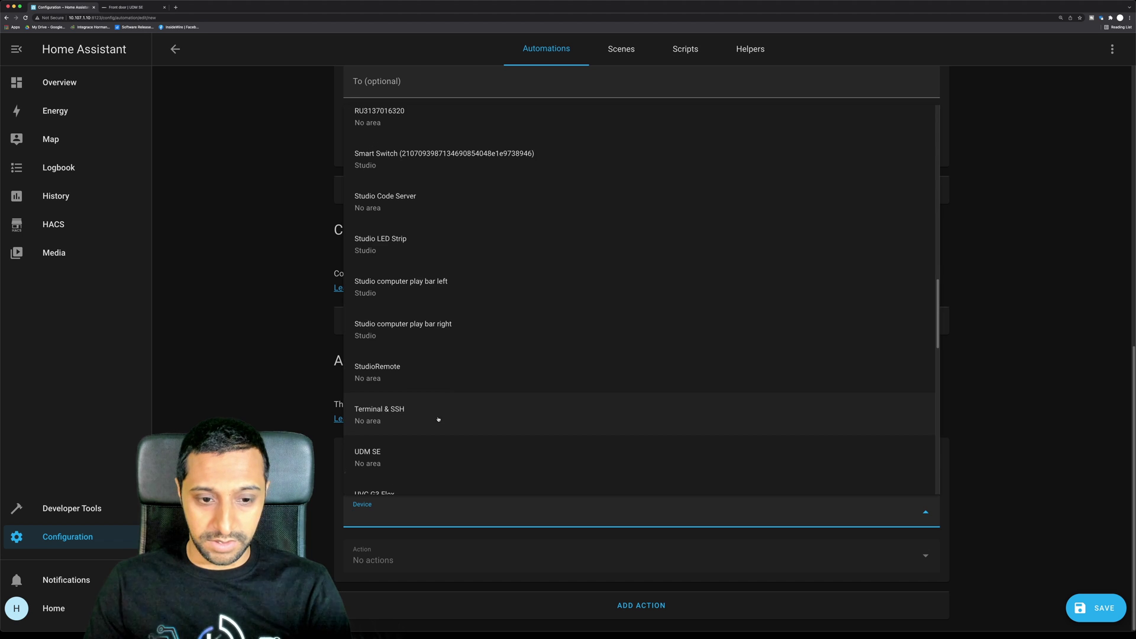
click(426, 290)
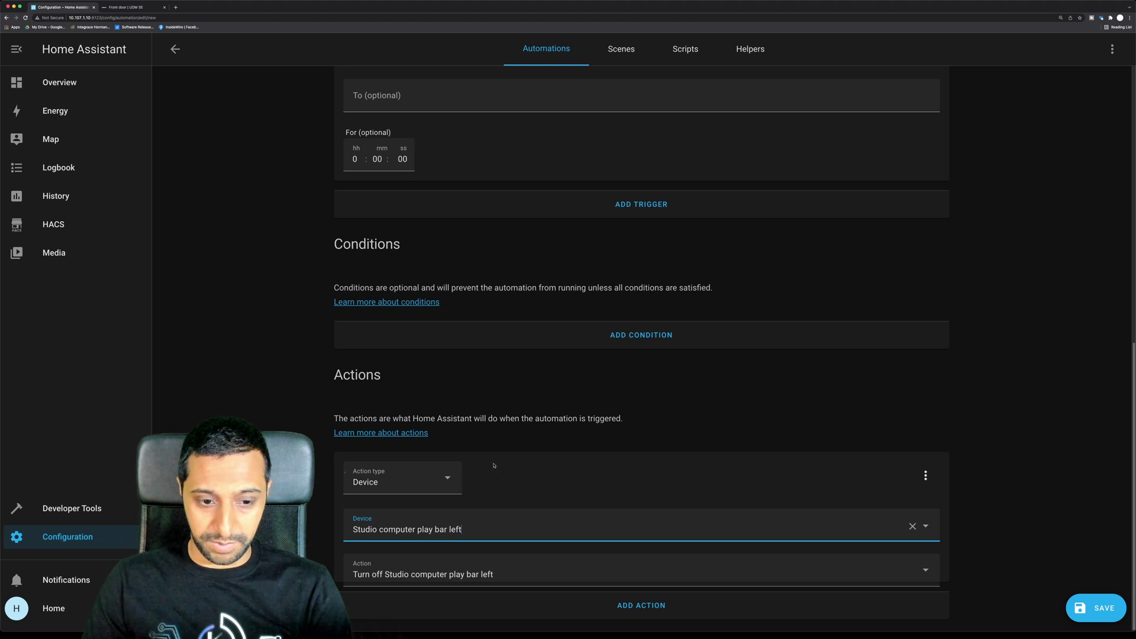
click(482, 573)
click(449, 534)
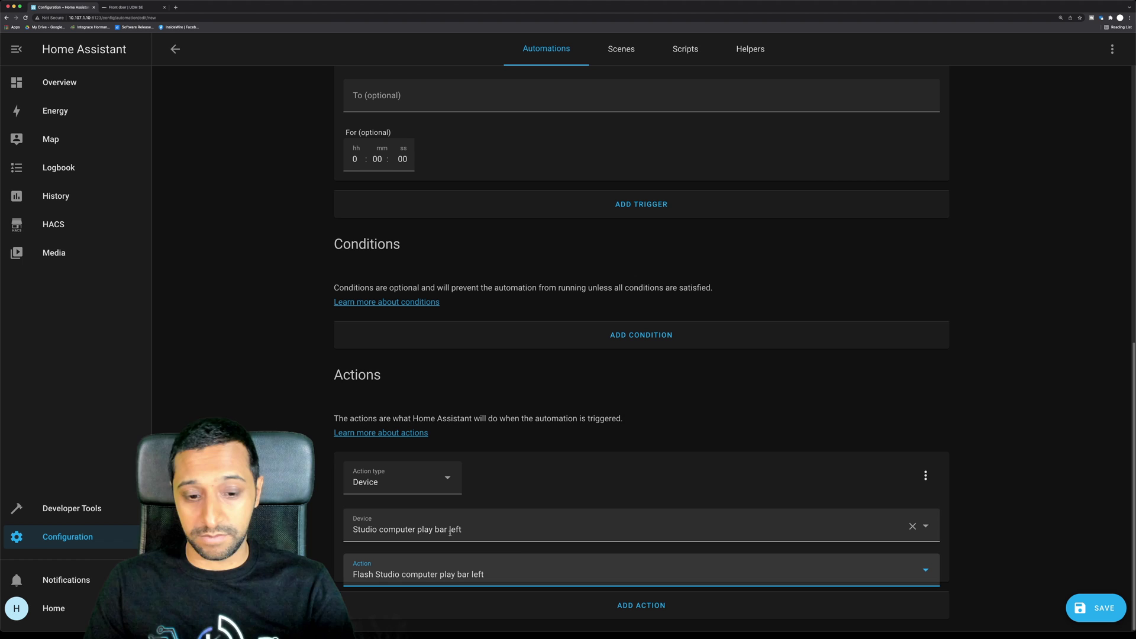
click(1094, 608)
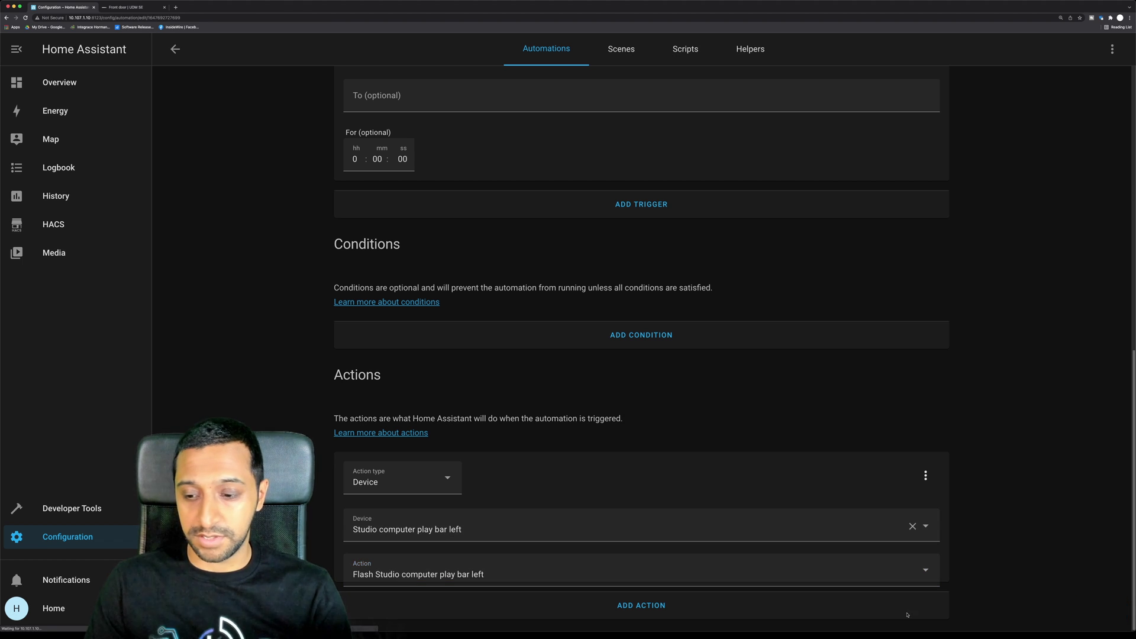
Step: Add a second Device action that flashes Studio computer play bar right, then save the automation
click(641, 606)
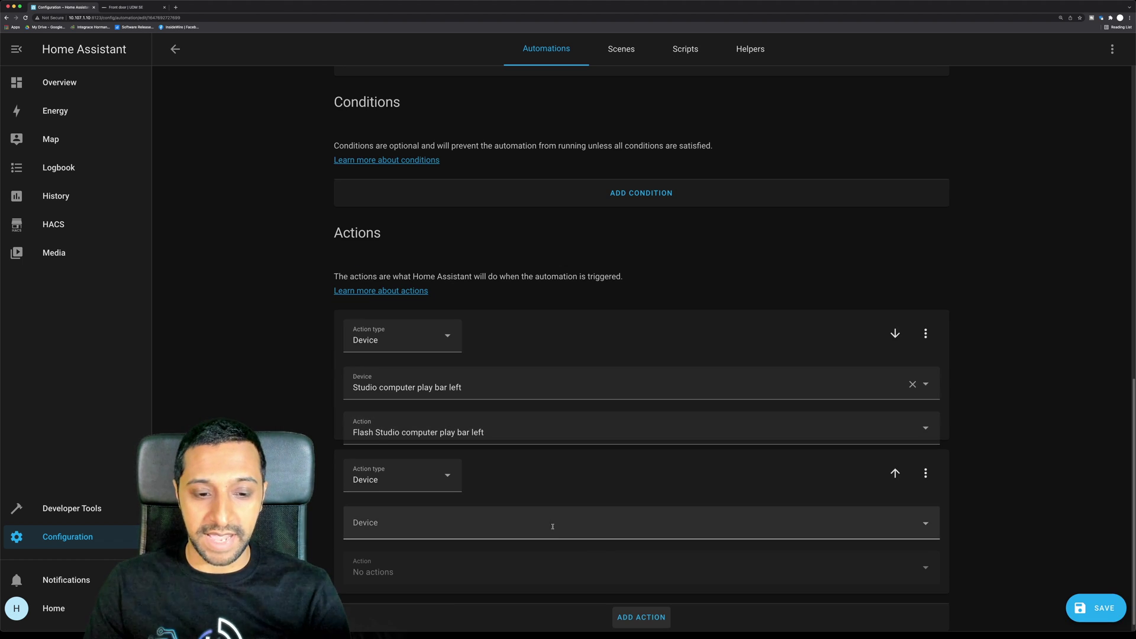
click(517, 522)
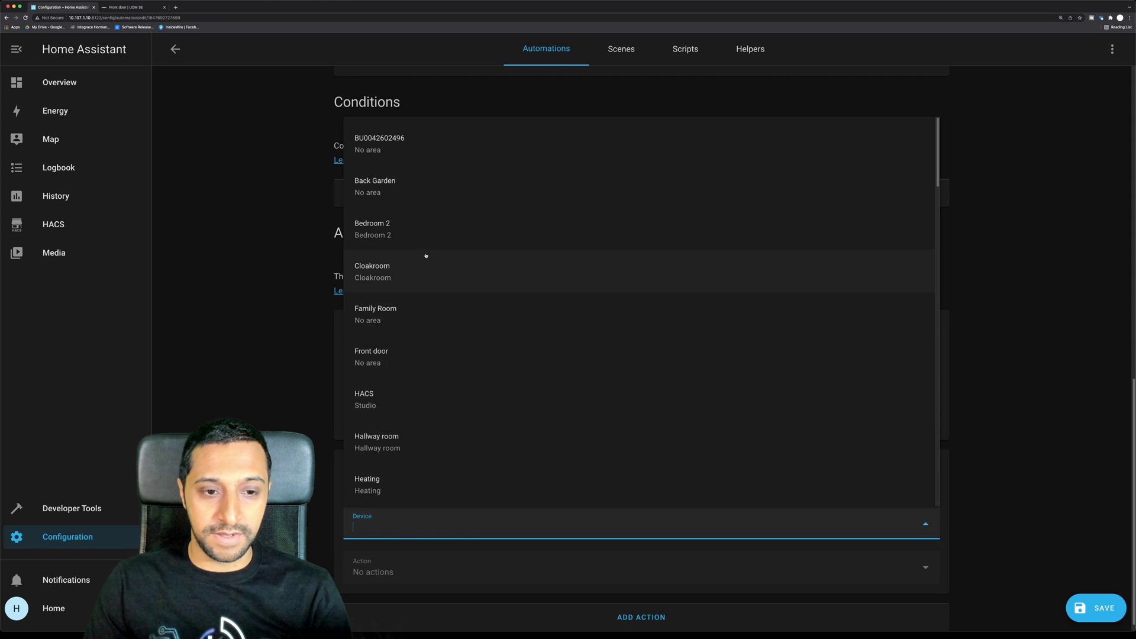
click(443, 355)
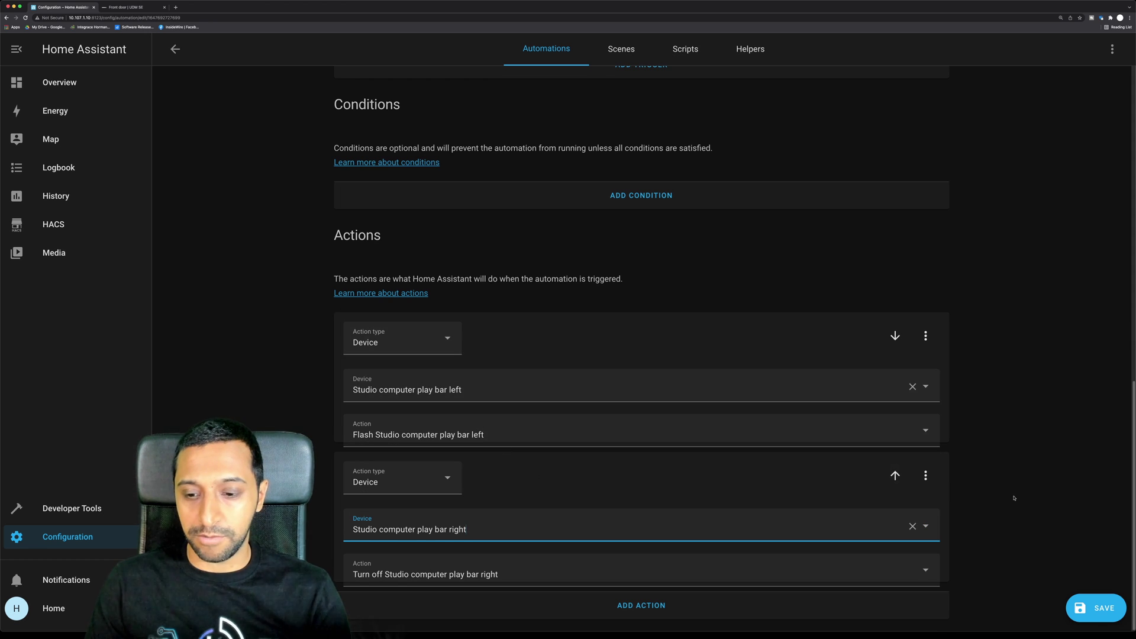
scroll(709, 532, up, 3)
scroll(692, 580, down, 3)
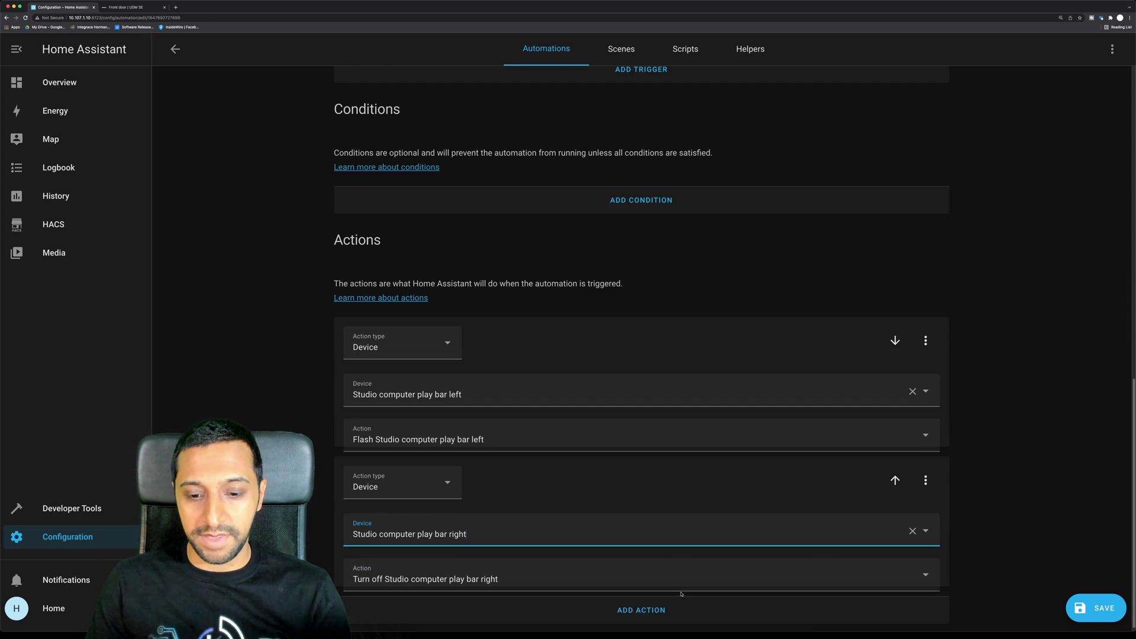
click(667, 575)
click(507, 536)
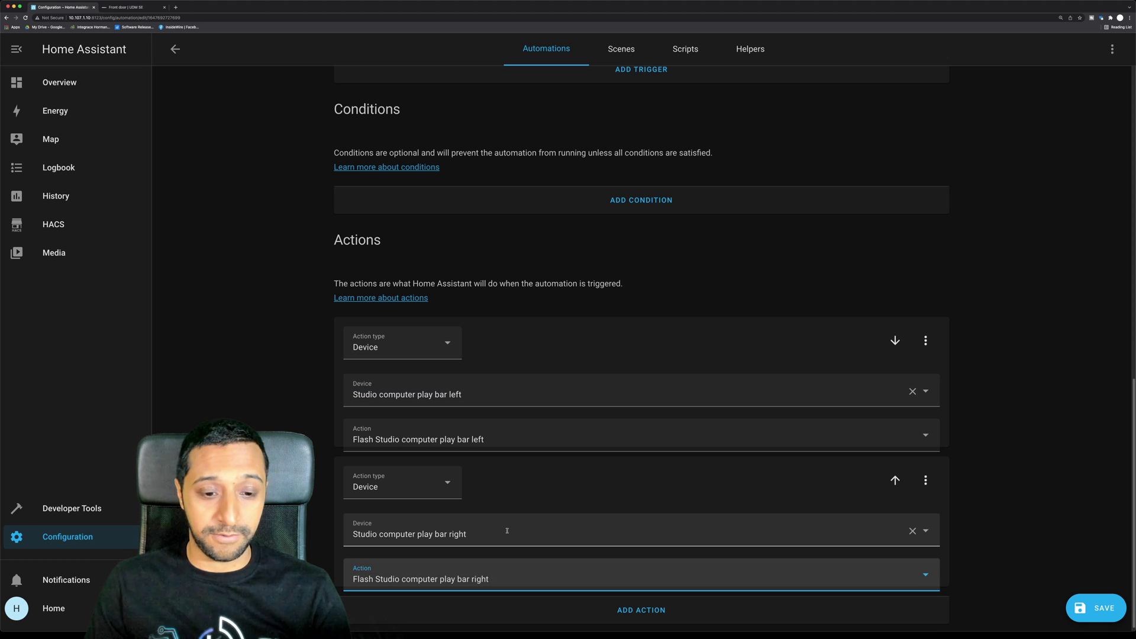
click(1090, 606)
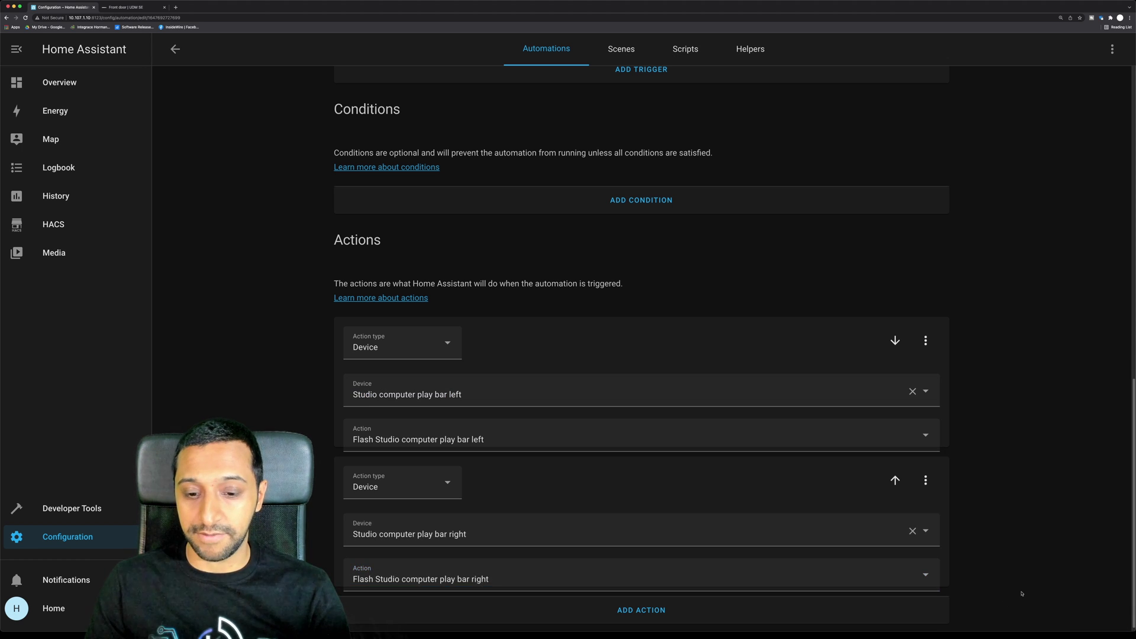
scroll(980, 512, up, 10)
Step: Run the automation's actions as a test to flash both studio play bars
scroll(980, 511, up, 3)
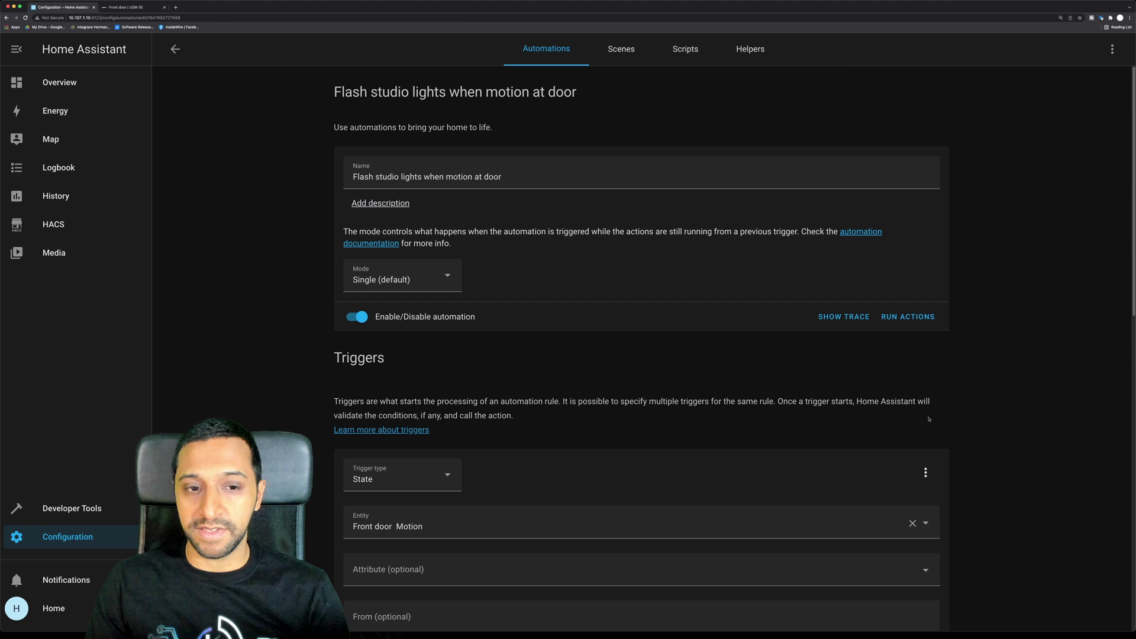
click(903, 319)
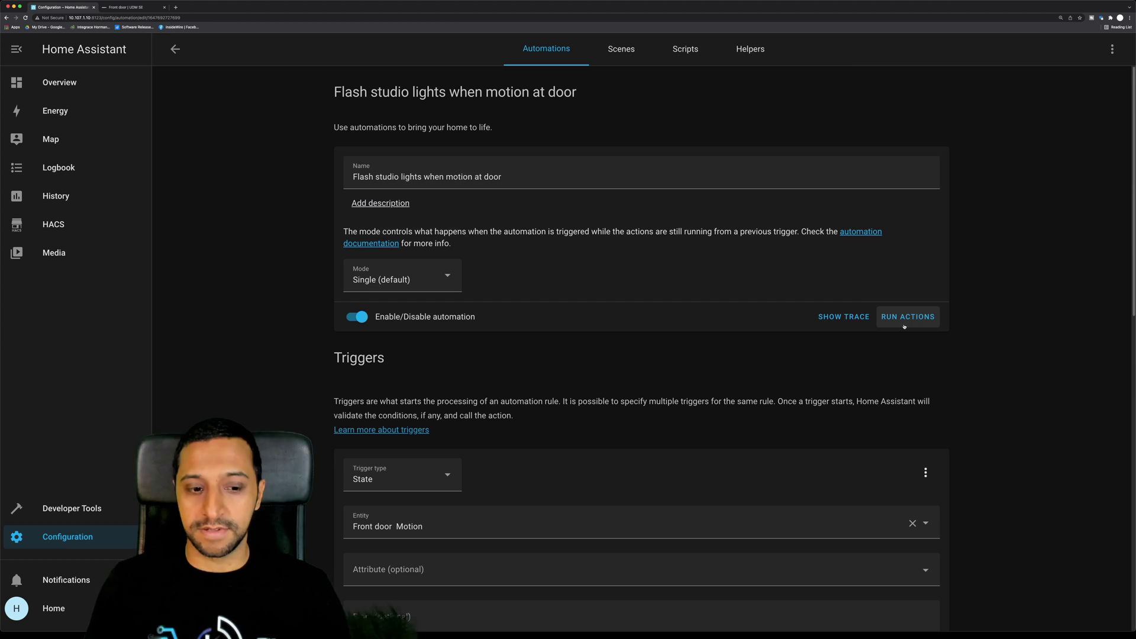